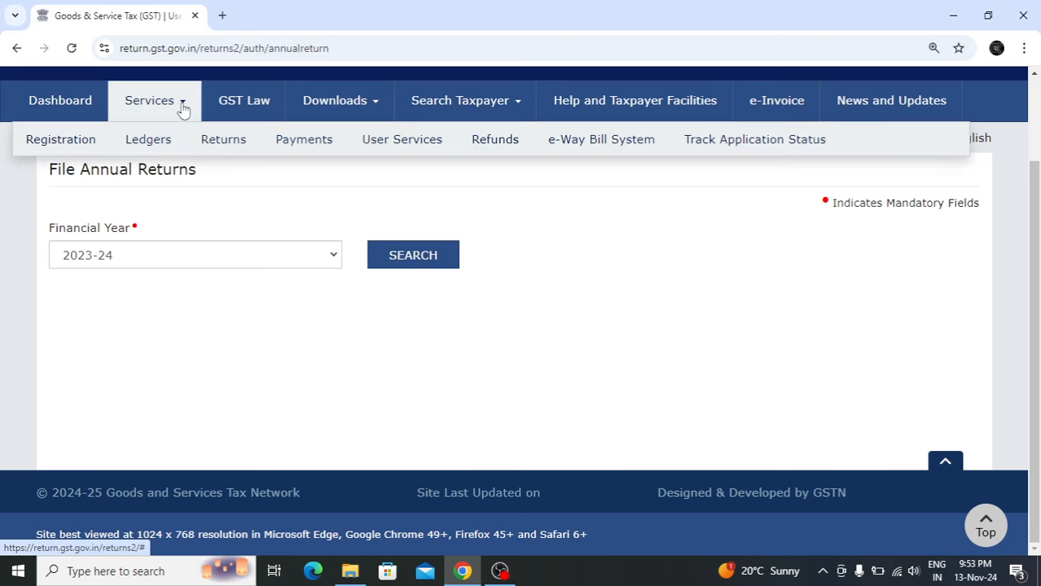
Search the annual returns for financial year 2023-24
mouse_move(220, 144)
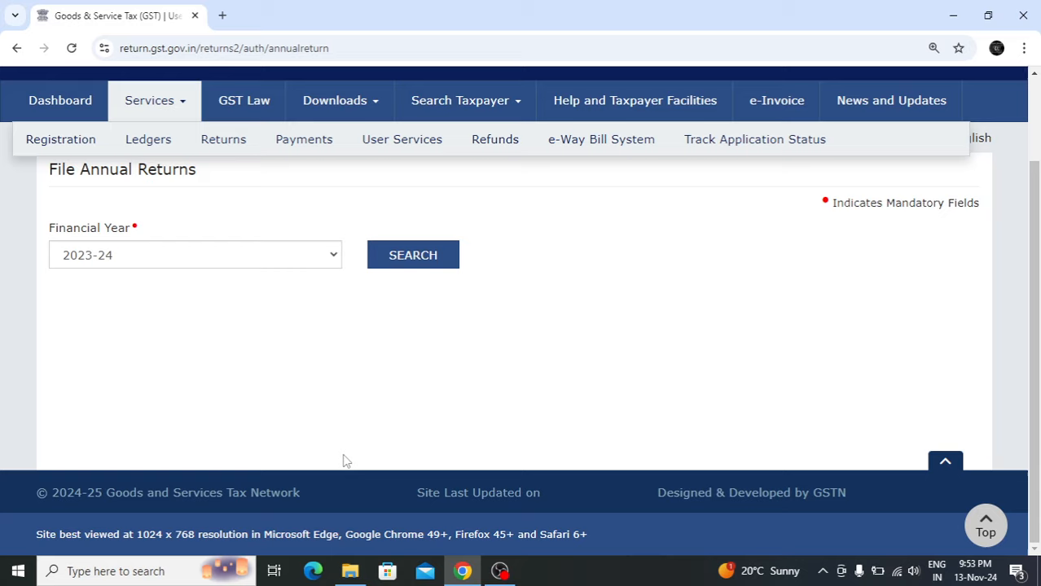
click(330, 267)
click(386, 300)
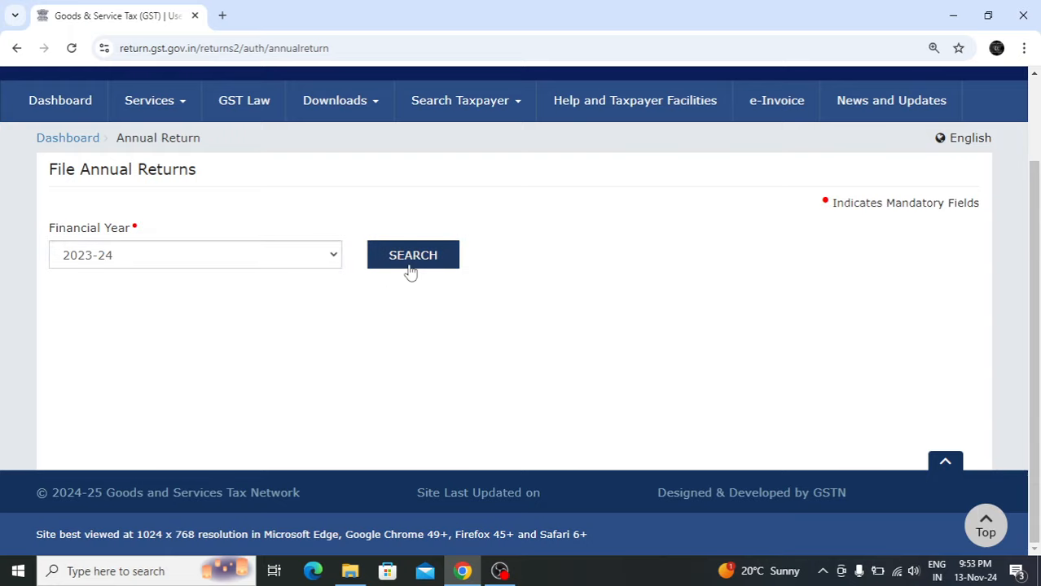
click(410, 271)
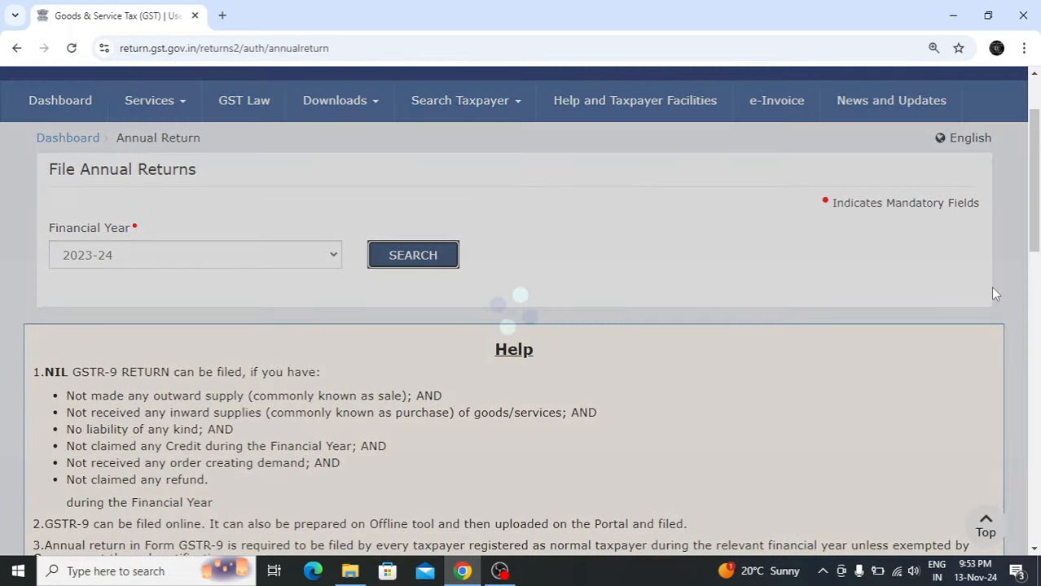
Start preparing the GSTR-9 annual return online and proceed with No as the answer to filing a Nil return
drag(1036, 217, 1038, 393)
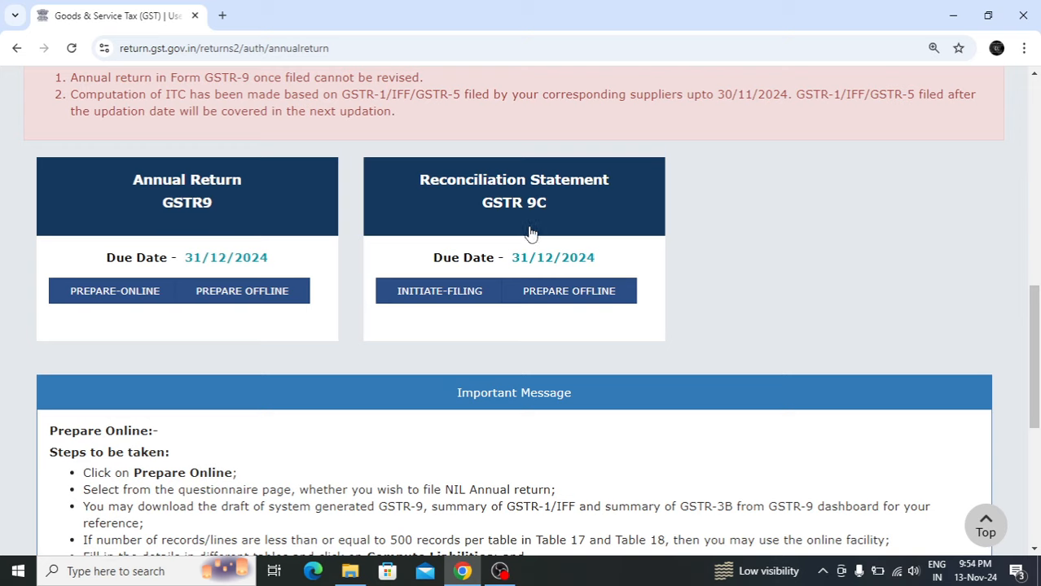
scroll(1034, 391, down, 1)
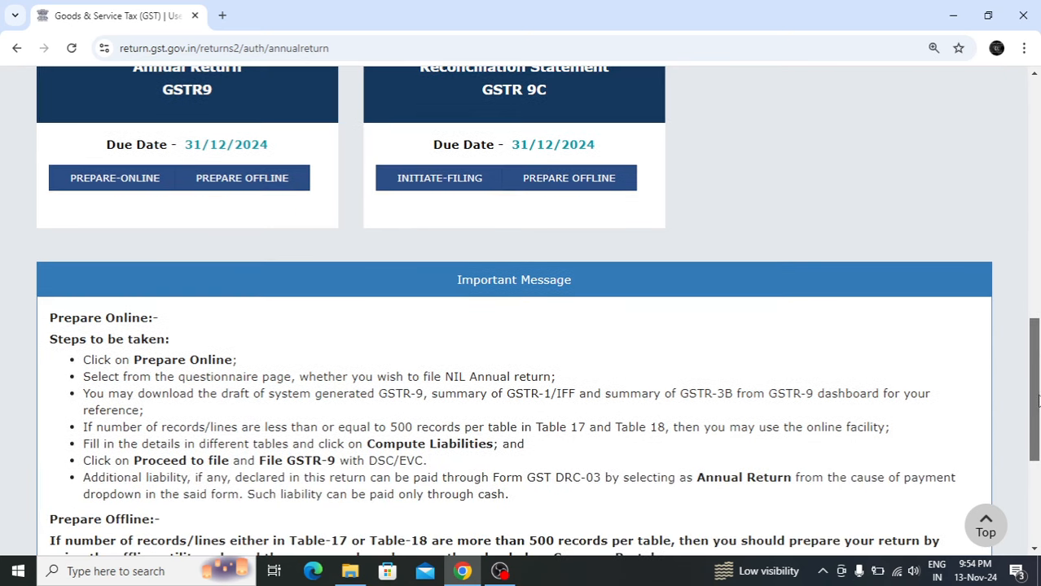
drag(1036, 399, 1037, 438)
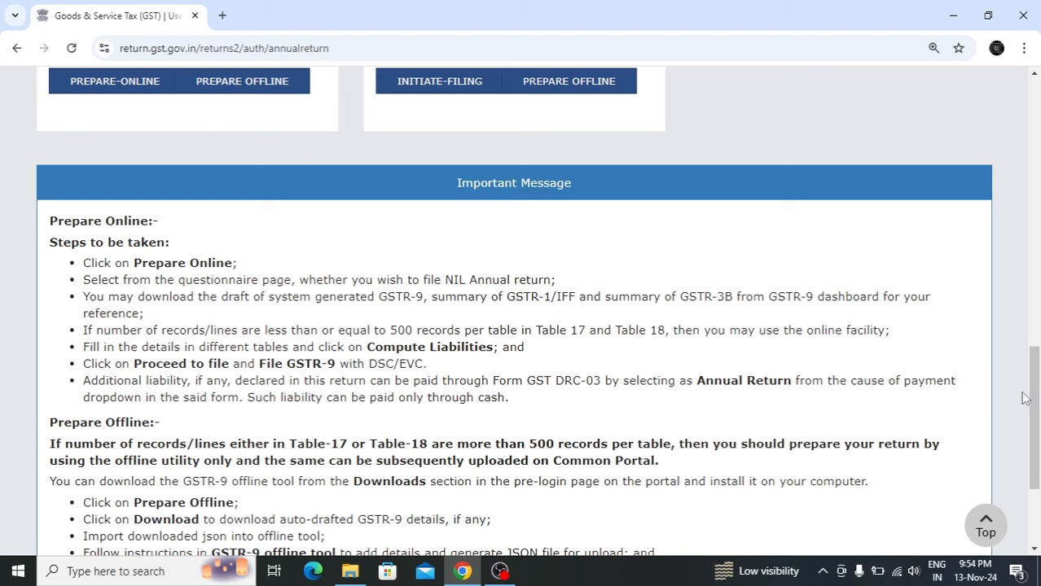
drag(1038, 419, 1038, 349)
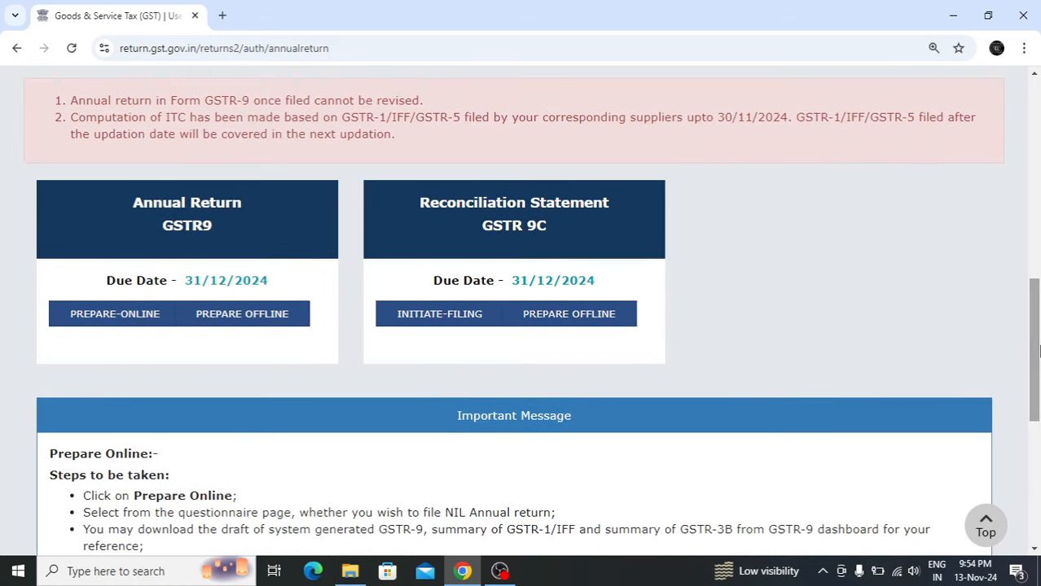
click(124, 322)
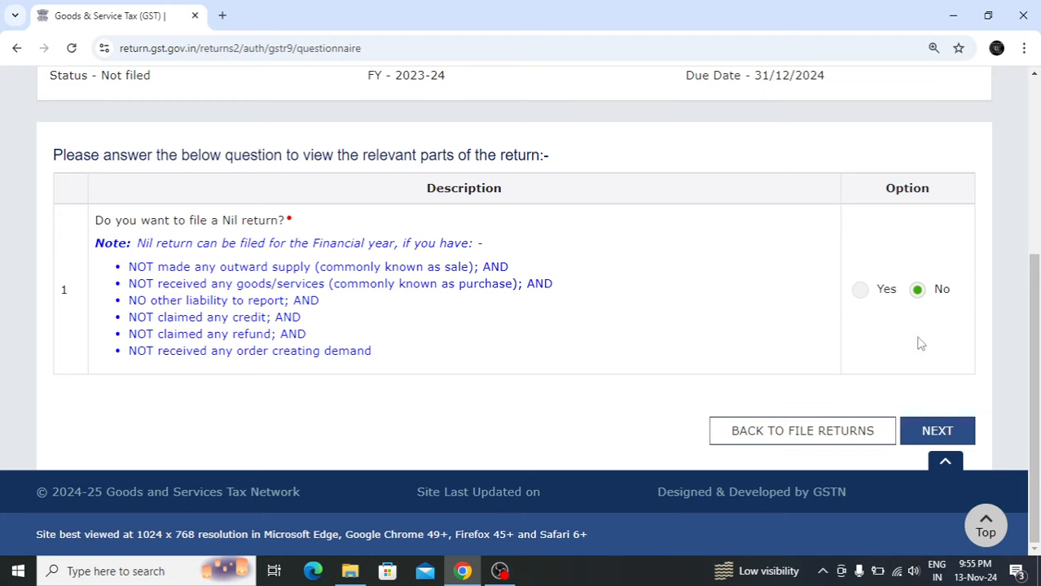
click(936, 425)
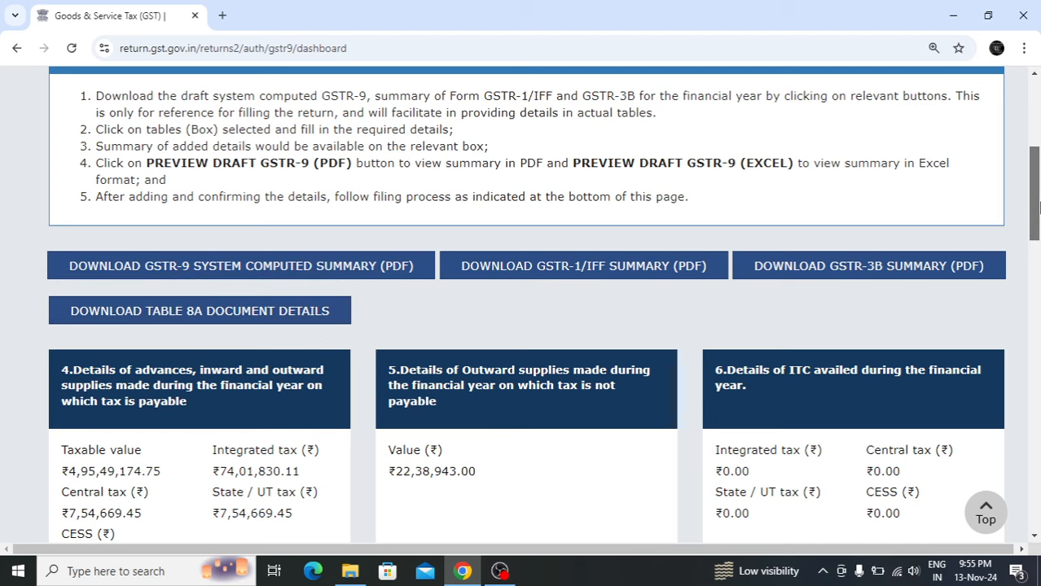
Read the help note of table 18, HSN wise summary of Inward Supplies, and return to the GSTR-9 dashboard
drag(1034, 210, 1039, 233)
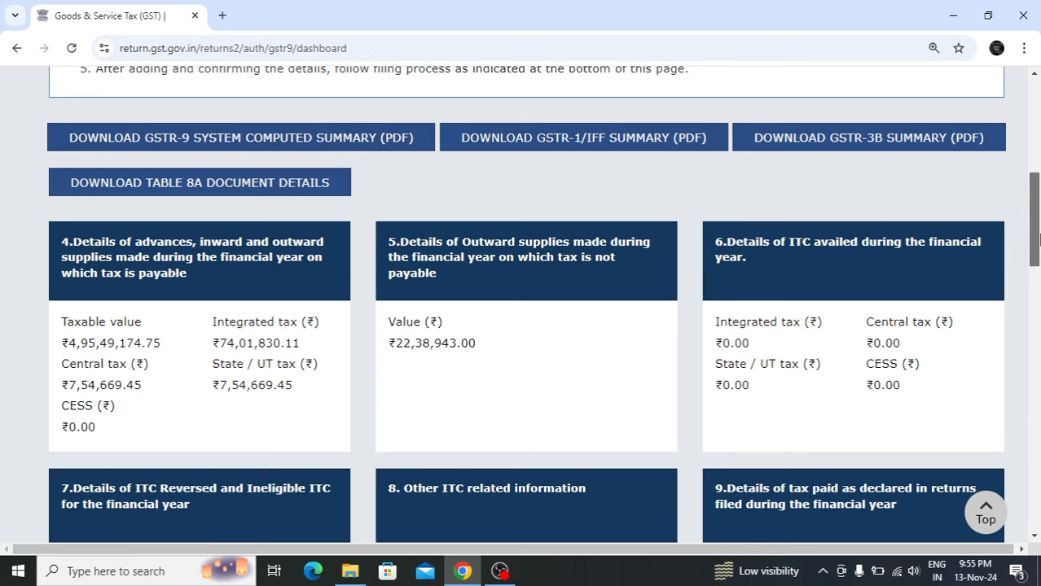
drag(1039, 238, 1039, 390)
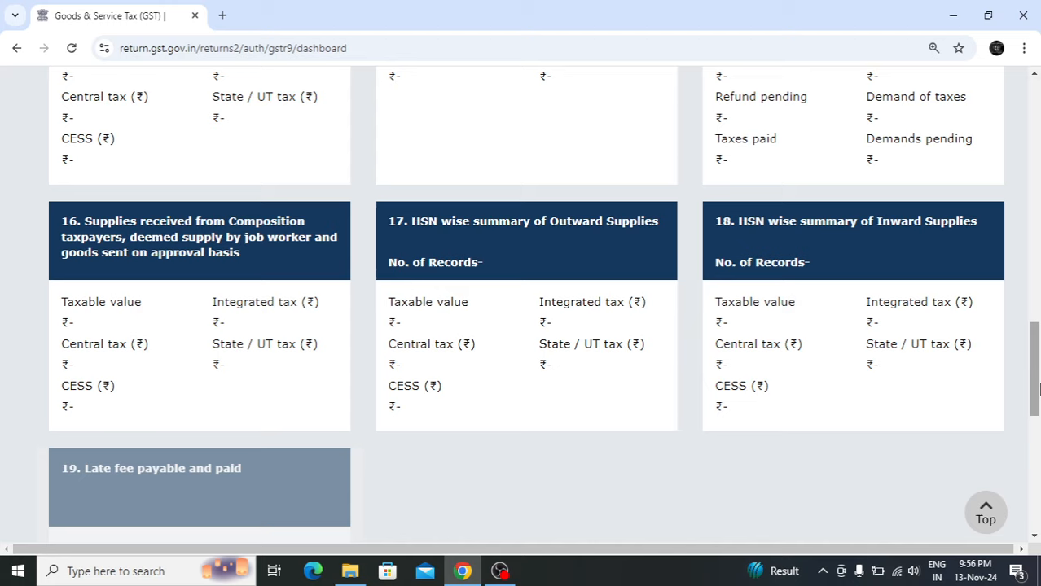
click(856, 268)
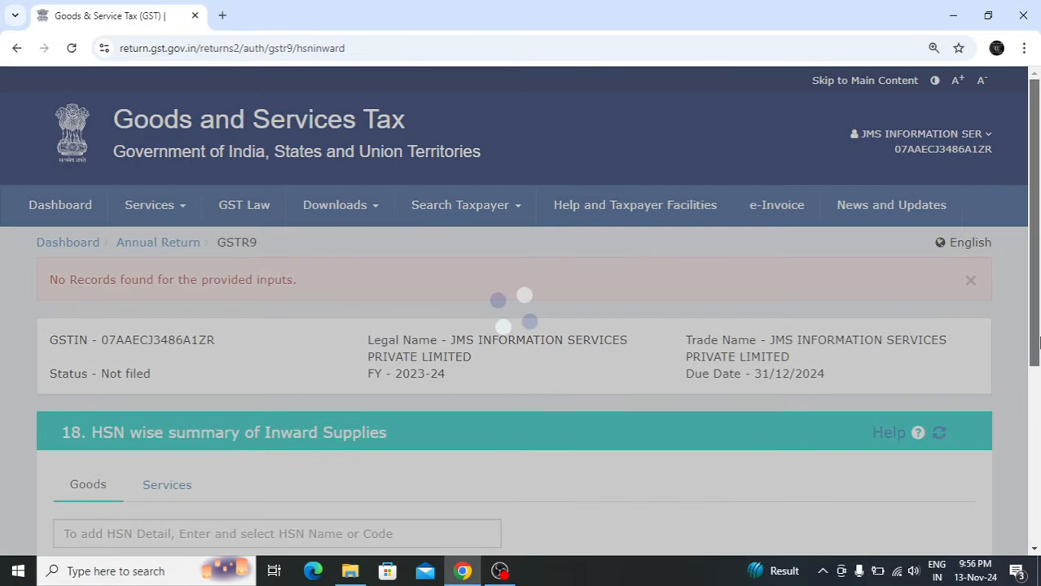
drag(1037, 342, 1036, 530)
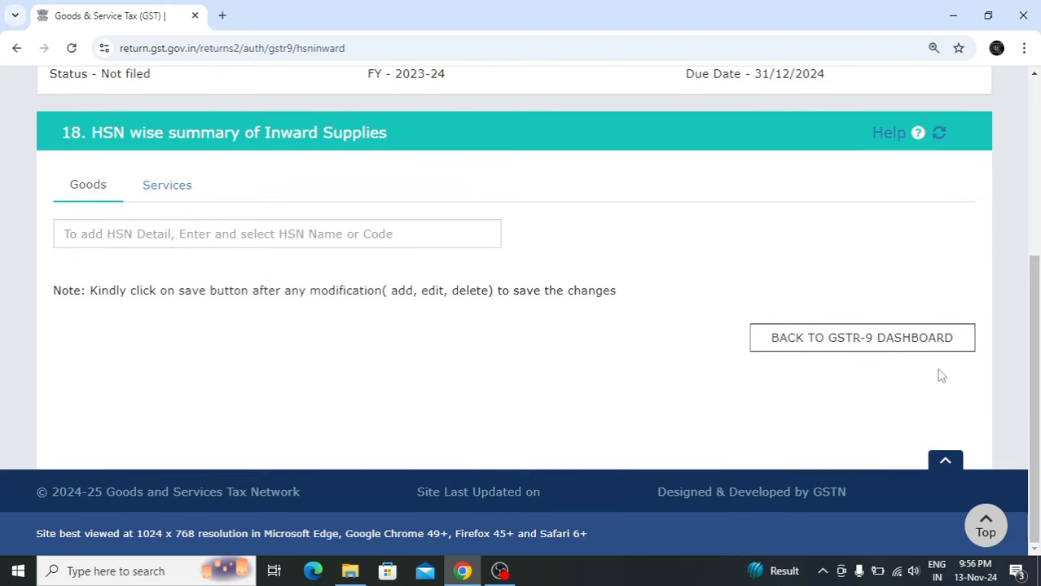
click(887, 137)
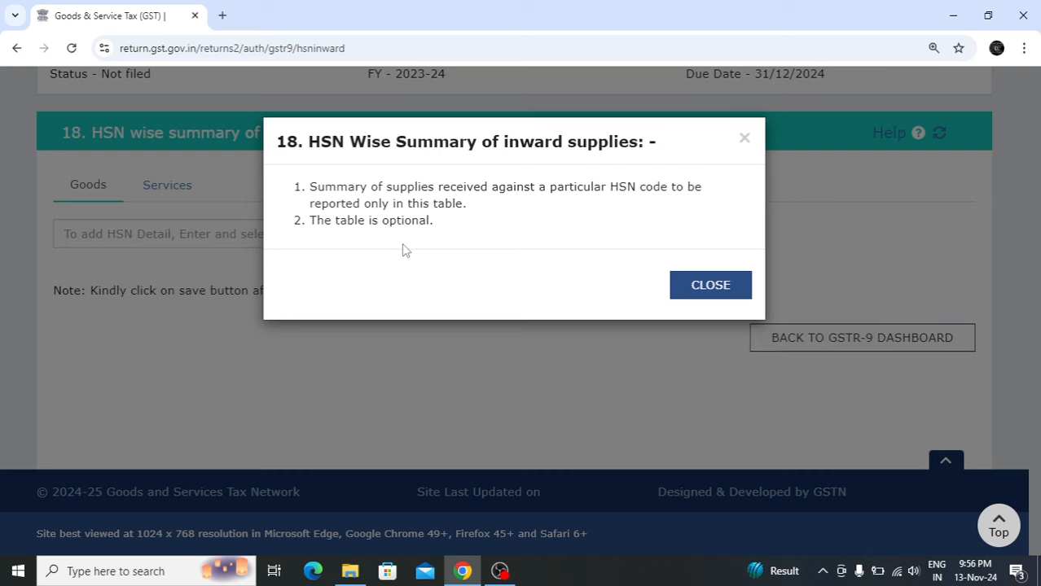
click(697, 295)
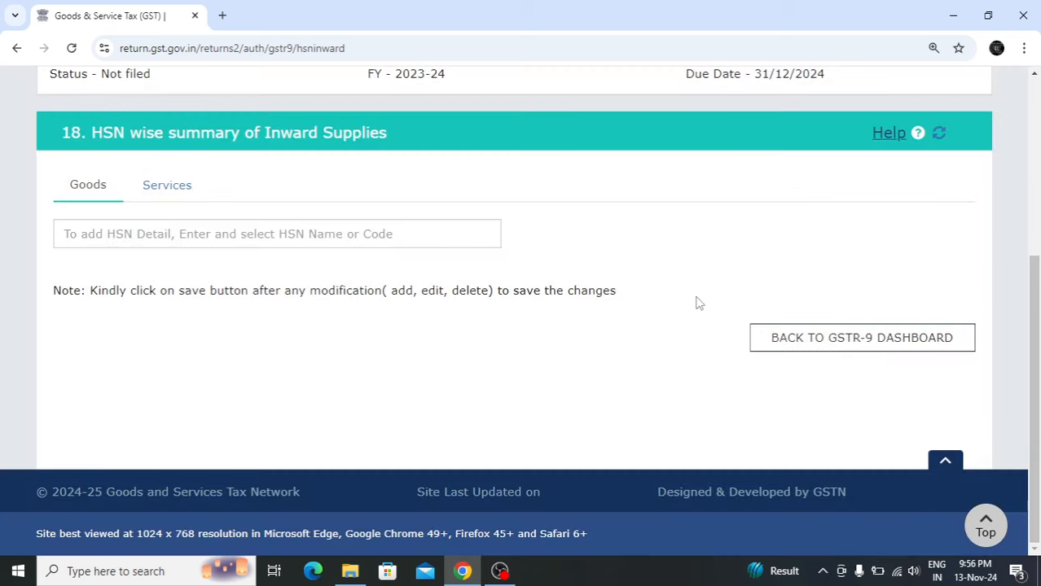
click(861, 337)
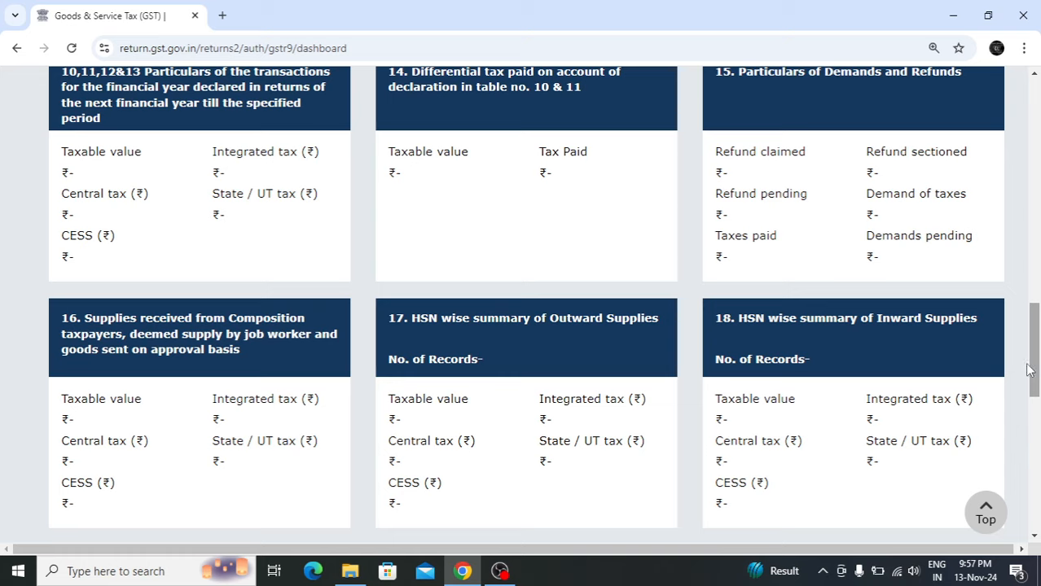
Open table 17, HSN wise summary of Outward Supplies, and read its help note
click(544, 359)
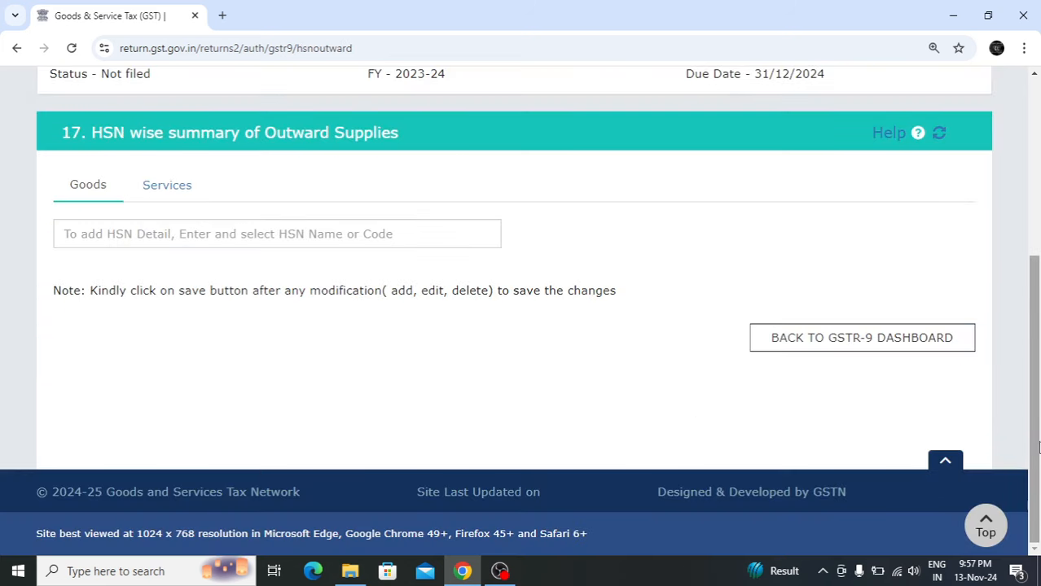
click(876, 135)
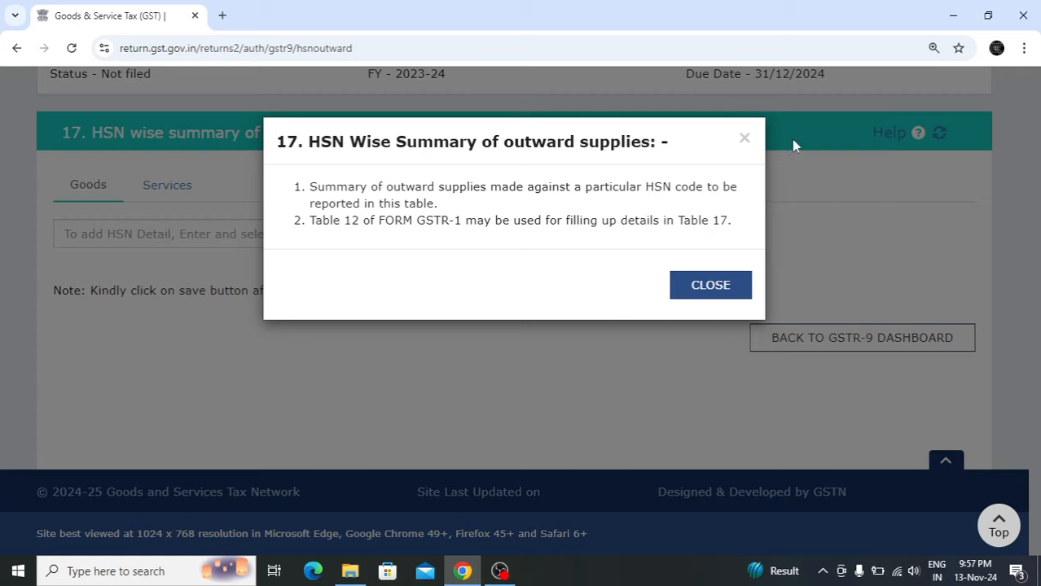
click(744, 138)
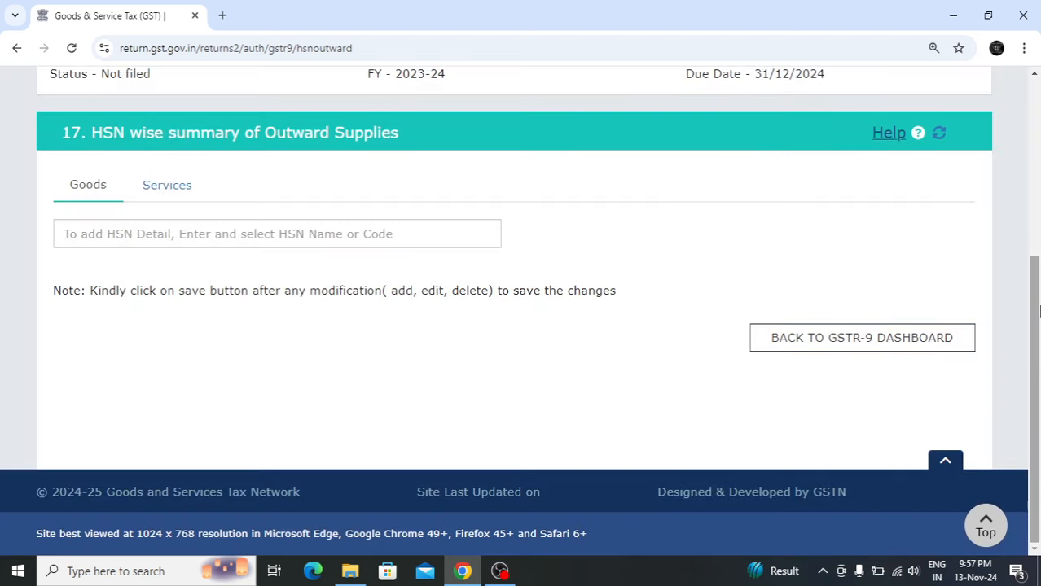
Select HSN code 84011000 for goods in table 17 and examine its UQC options and detail fields without saving an entry
click(379, 246)
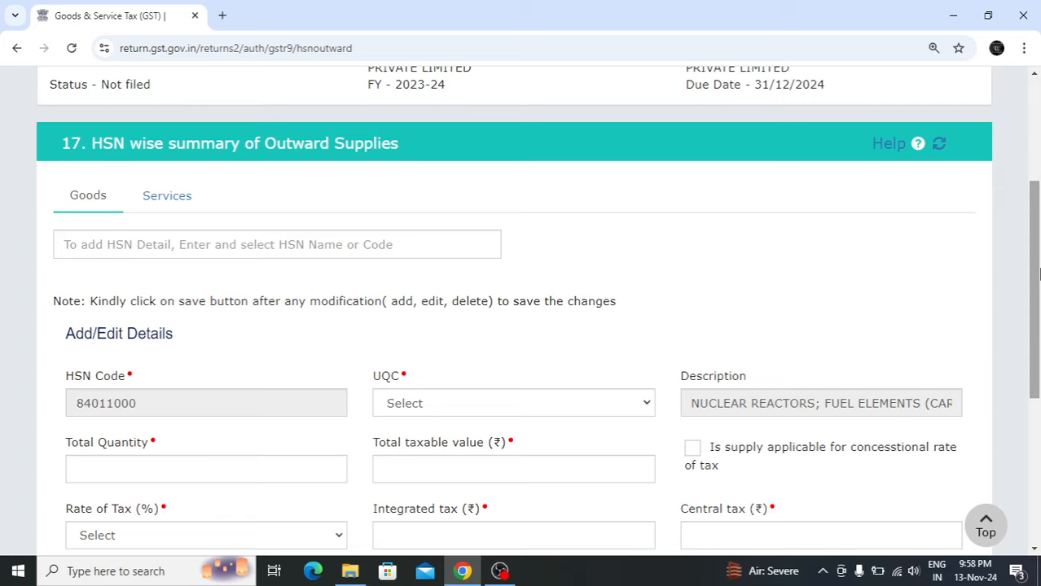
scroll(1037, 275, down, 1)
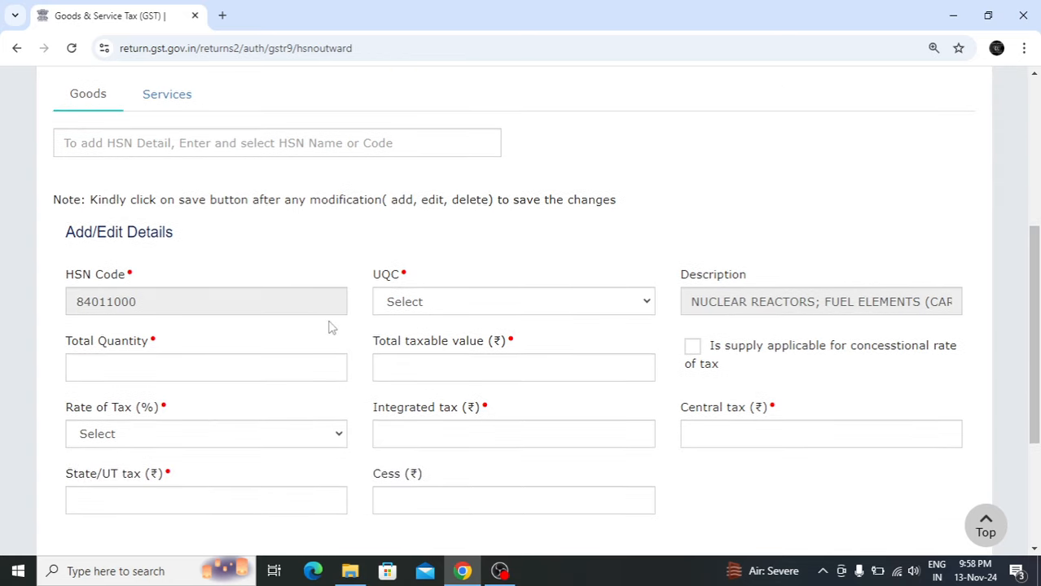
click(496, 299)
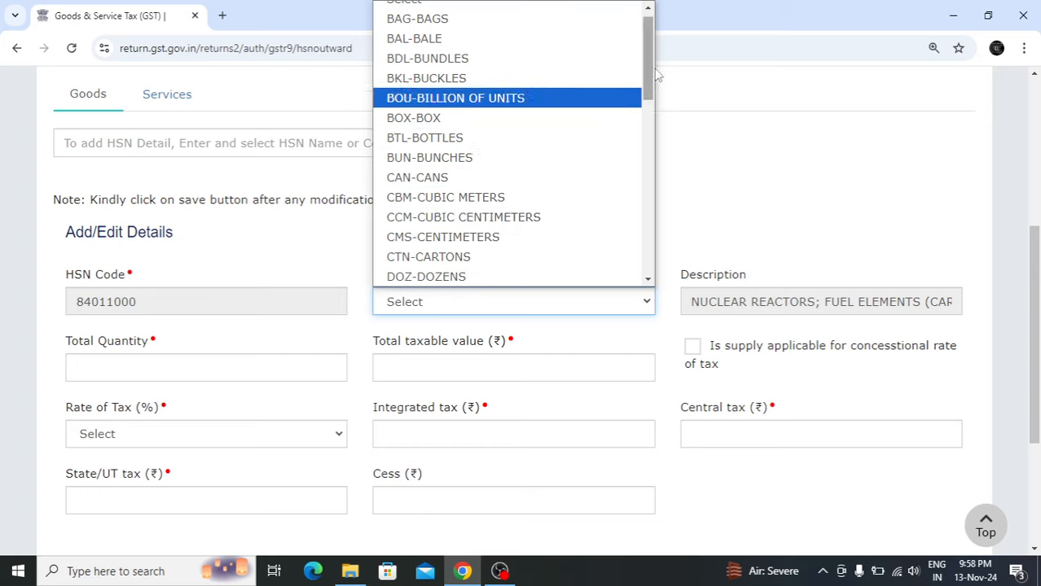
drag(644, 72, 642, 168)
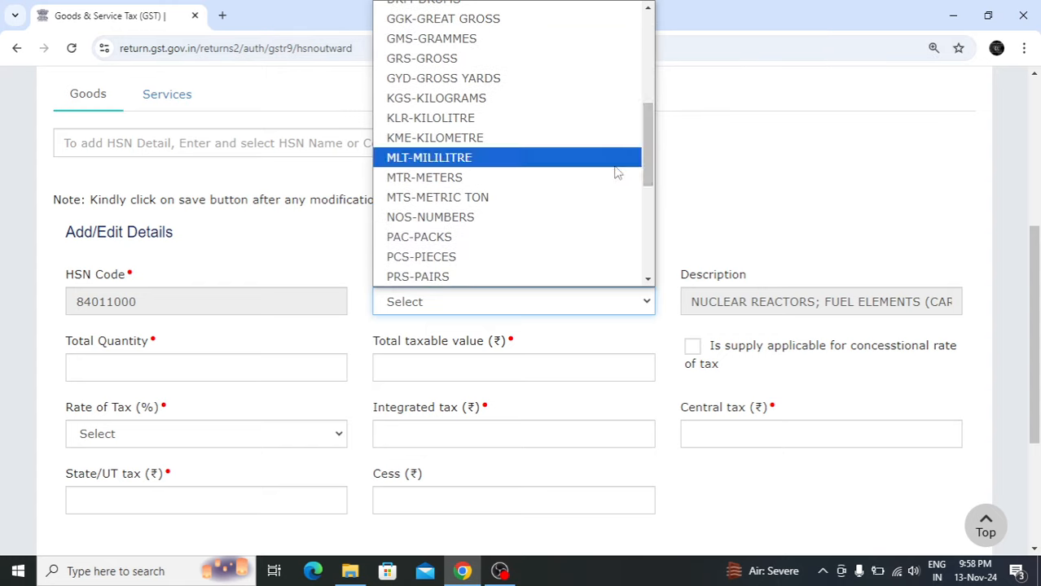
click(733, 188)
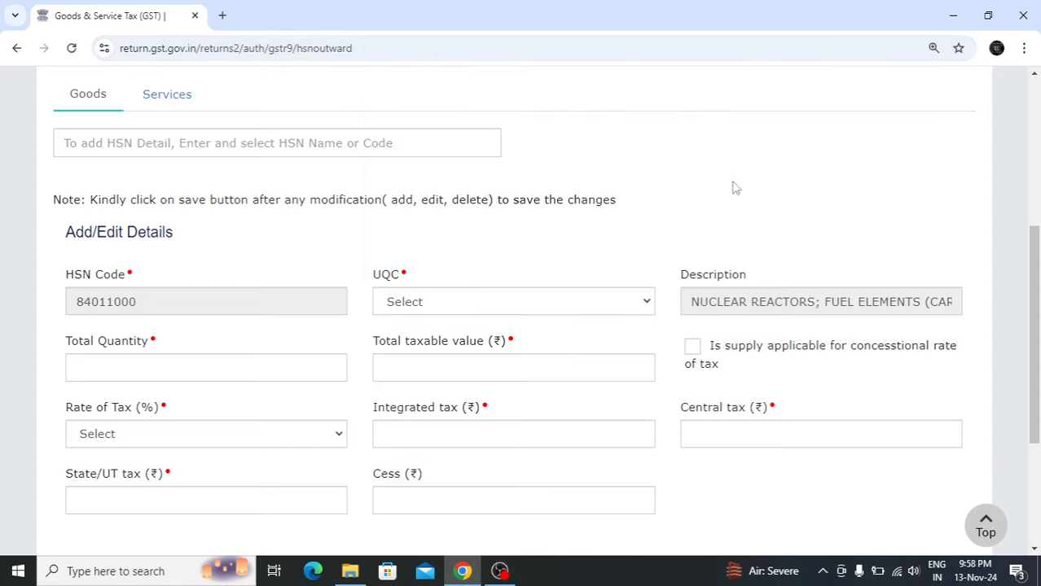
click(316, 365)
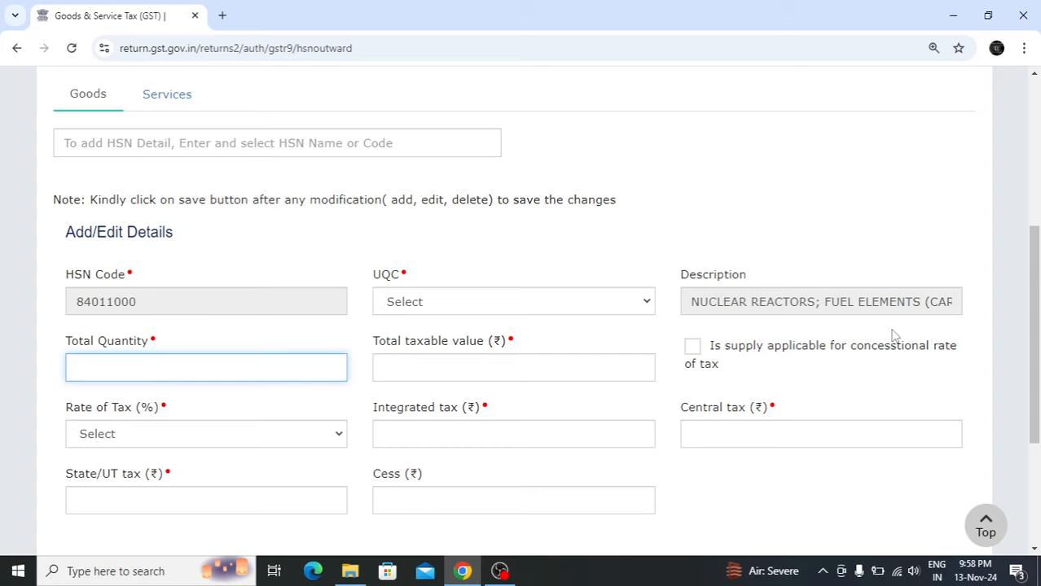
drag(1038, 312, 1038, 364)
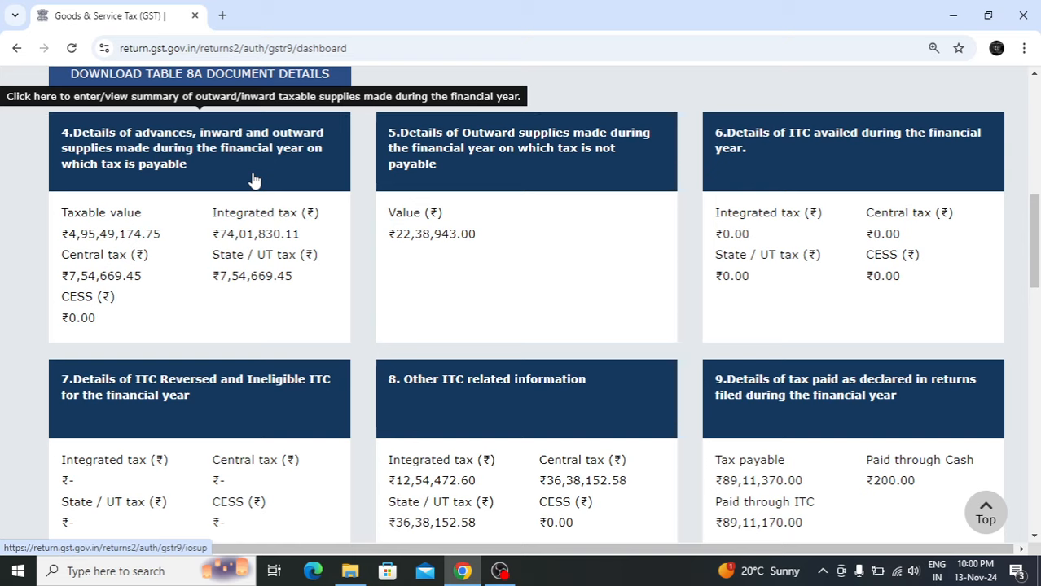
Open table 4 for advances, inward and outward supplies on which tax is payable, and review rows A to N
click(188, 274)
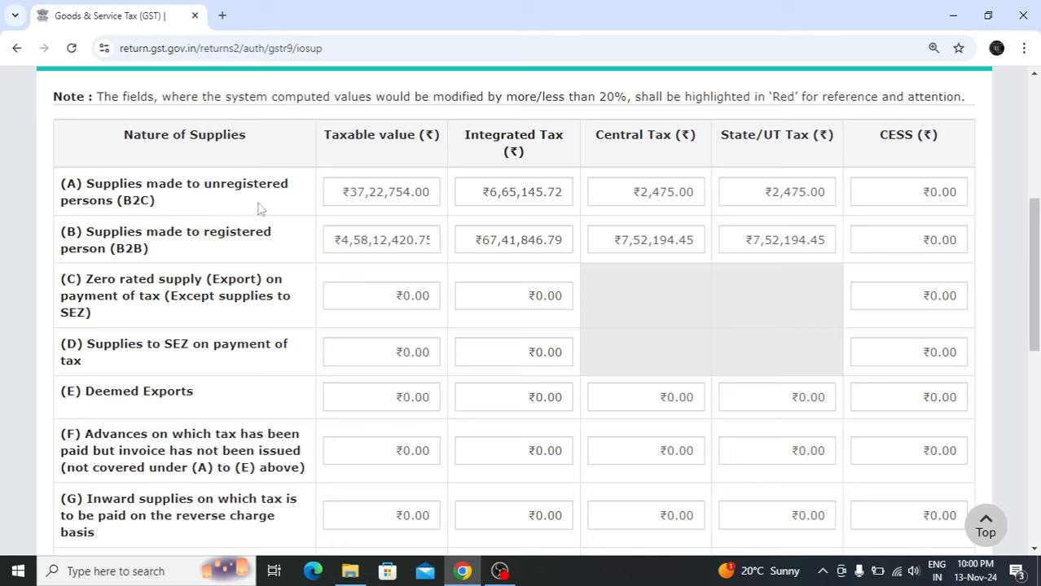
mouse_move(559, 206)
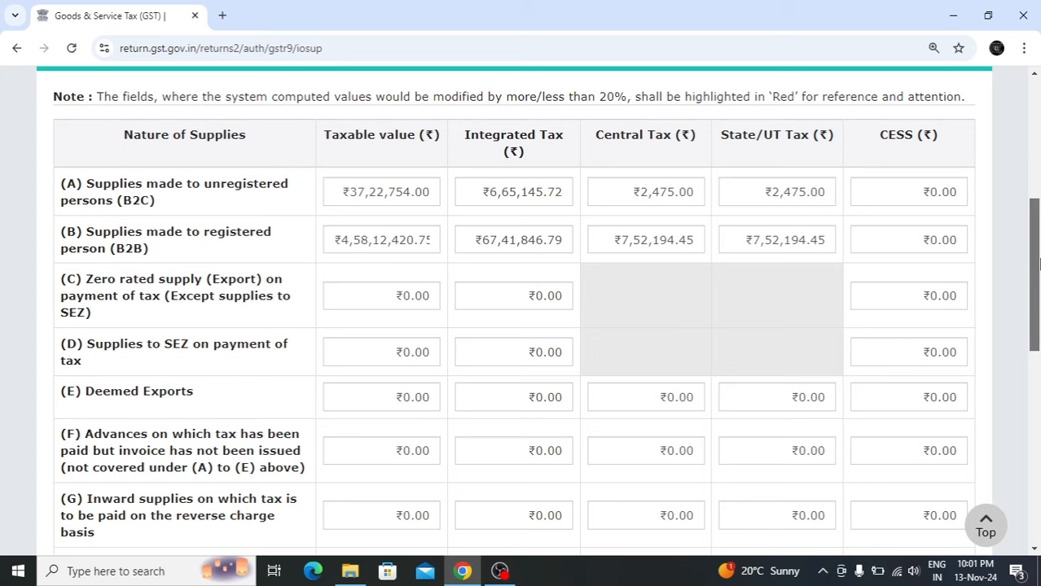
drag(1037, 263, 1037, 292)
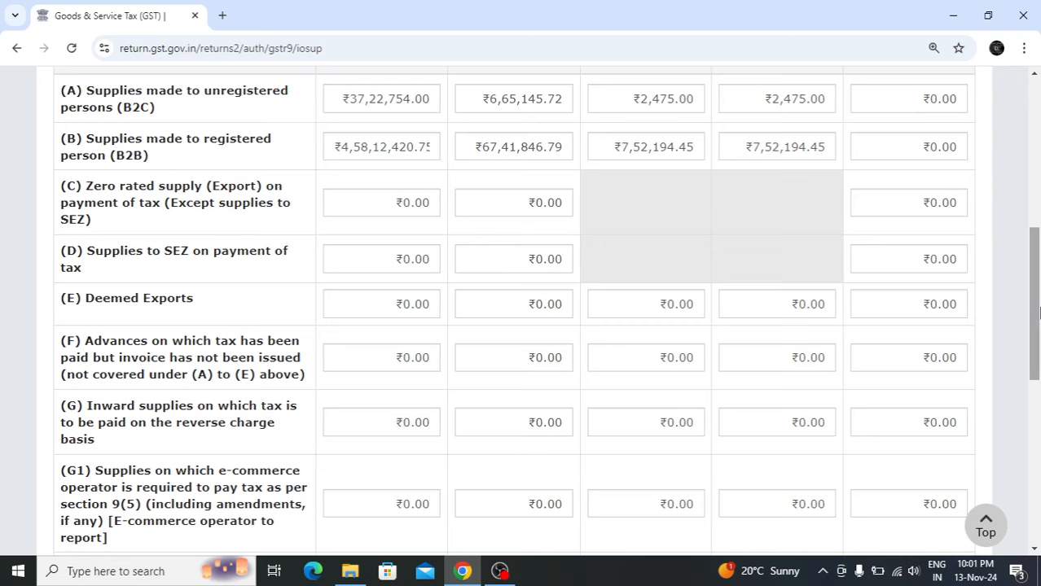
drag(1038, 312, 1038, 341)
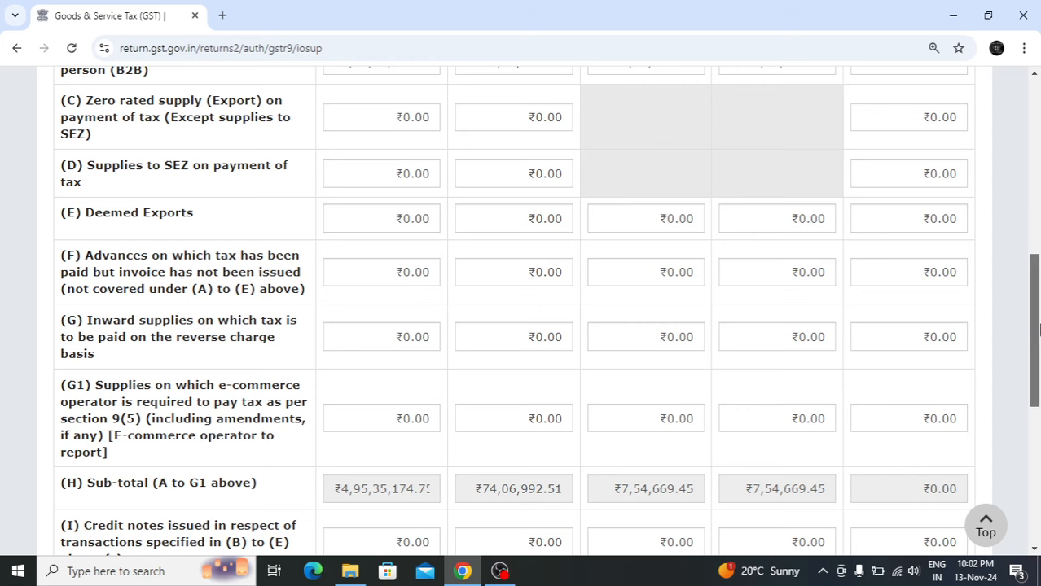
drag(1038, 328, 1038, 350)
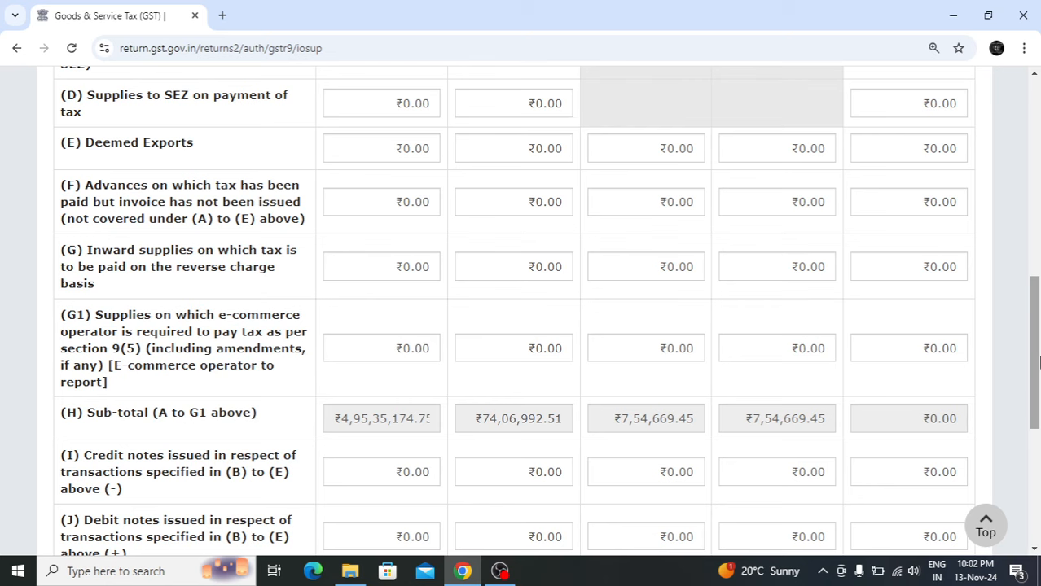
scroll(1038, 362, down, 1)
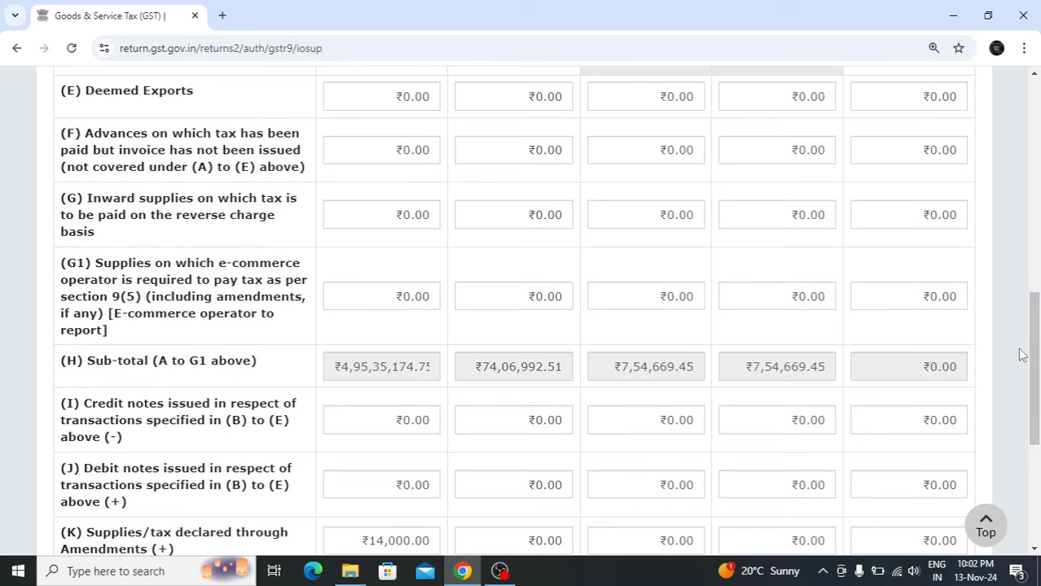
scroll(1024, 363, down, 2)
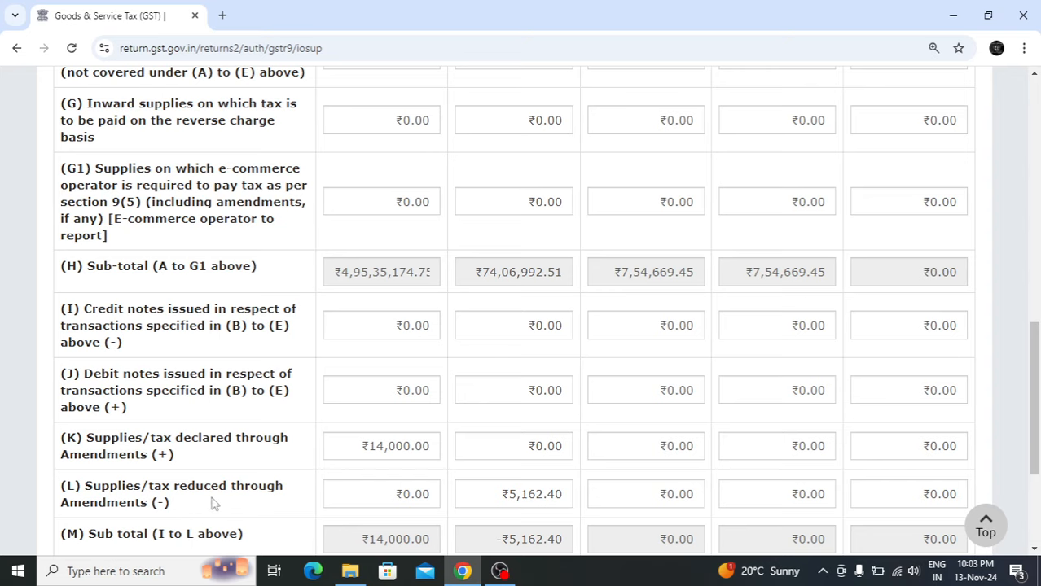
scroll(1036, 351, down, 2)
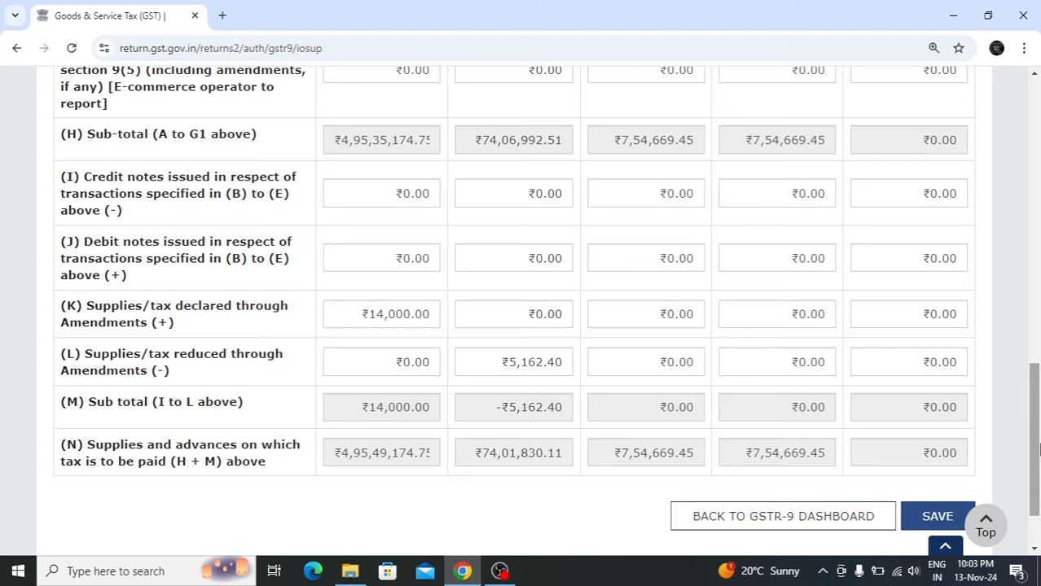
drag(1038, 445, 1037, 415)
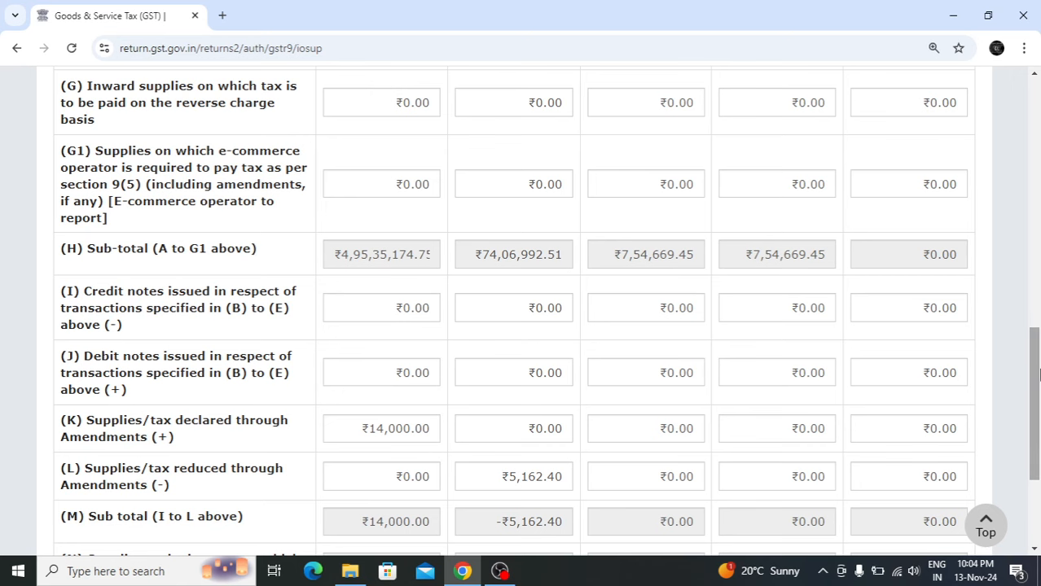
Review the credit note, debit note and amendment rows I to N of table 4 and return to the GSTR-9 dashboard
drag(1038, 372, 1038, 429)
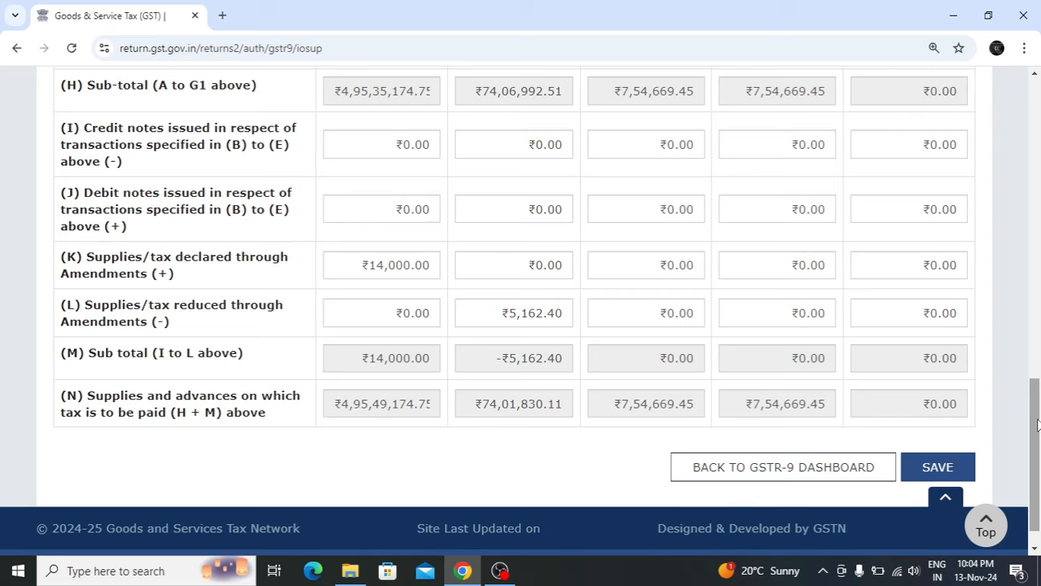
click(848, 481)
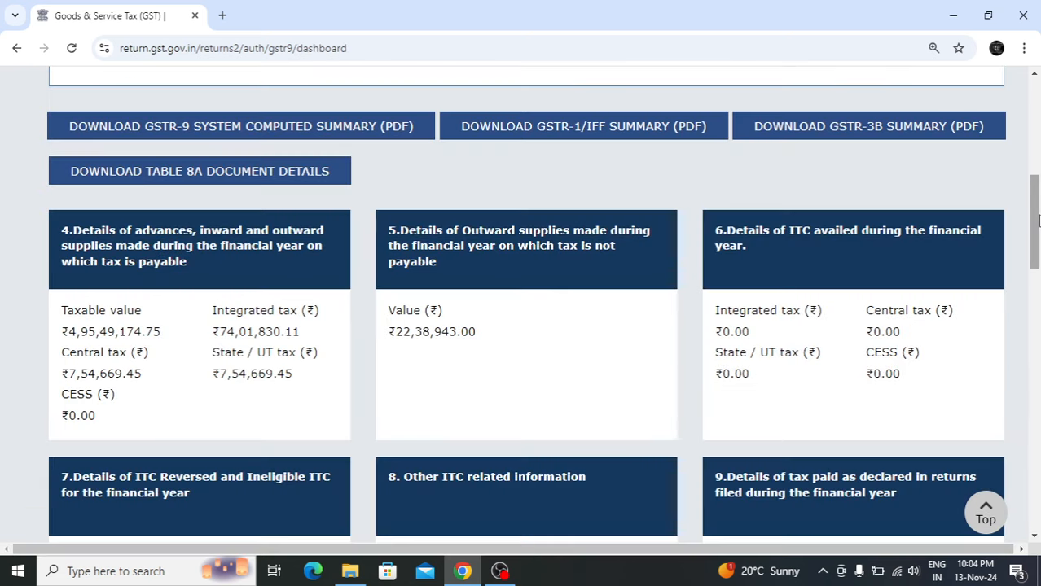
Open table 5 for outward supplies on which tax is not payable, review rows A to N, and return to the dashboard
click(509, 259)
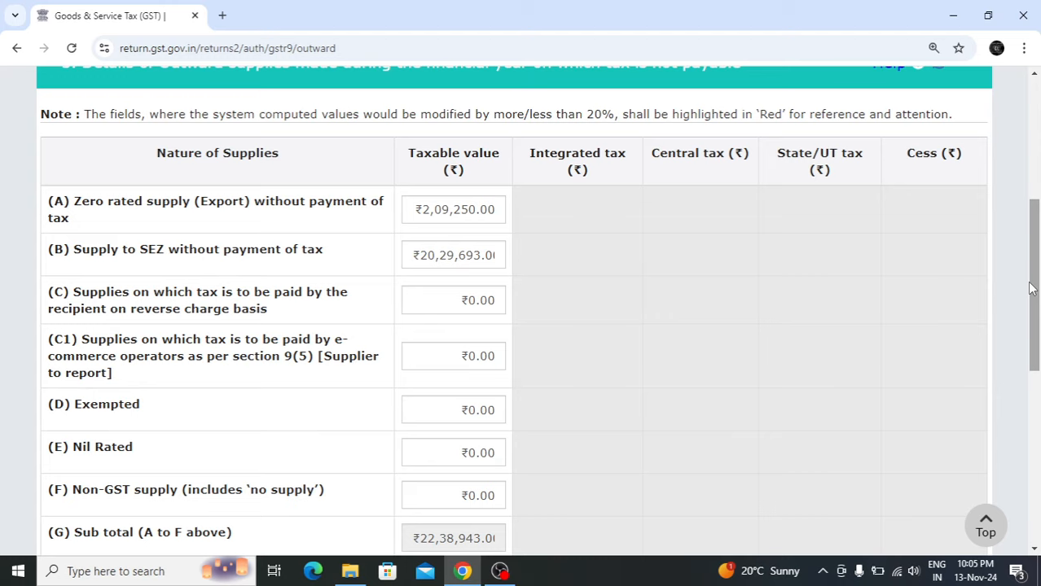
drag(1040, 287, 1040, 293)
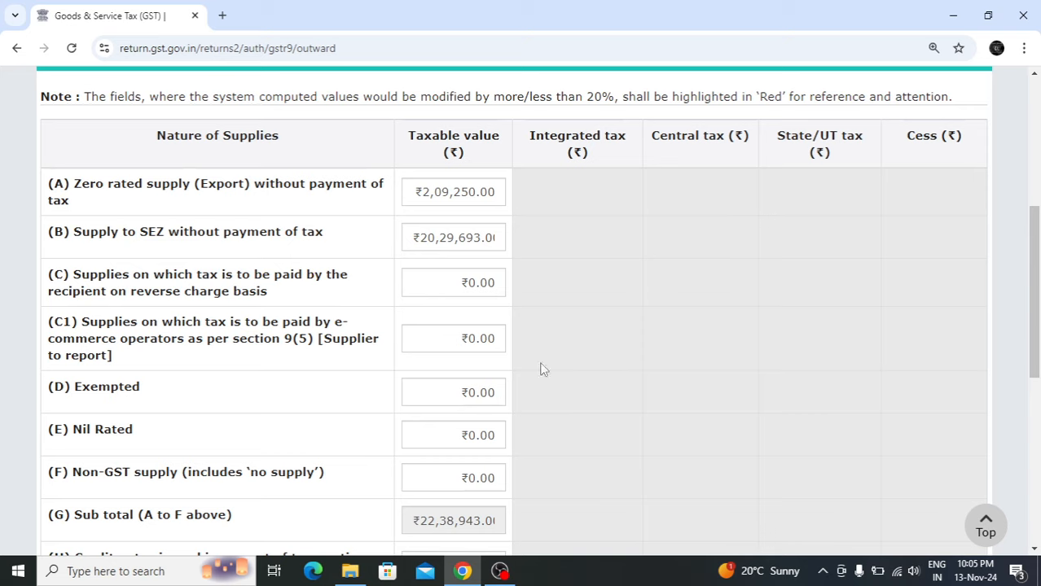
drag(1035, 265, 1036, 319)
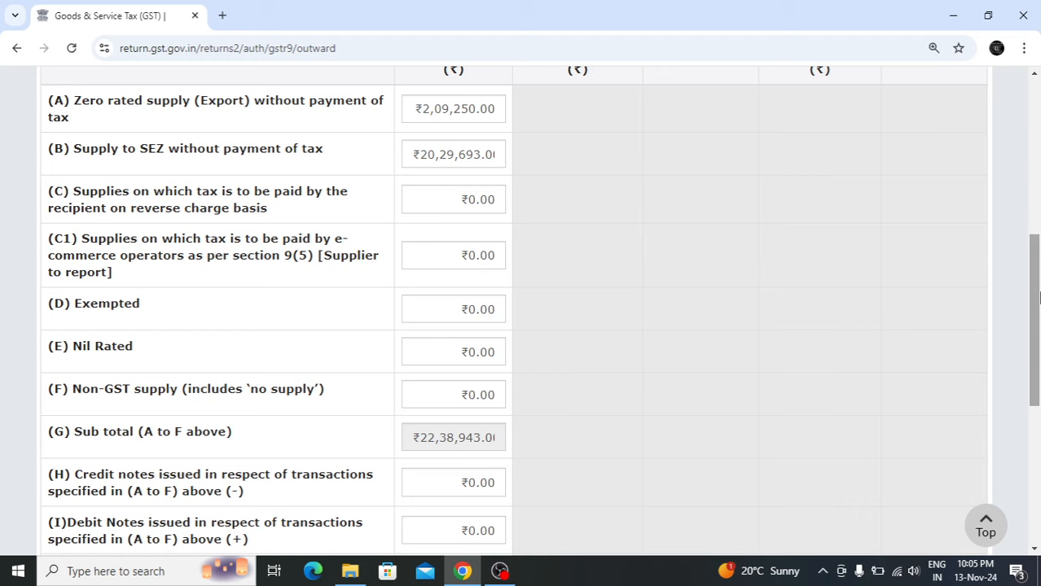
drag(1039, 298, 1035, 375)
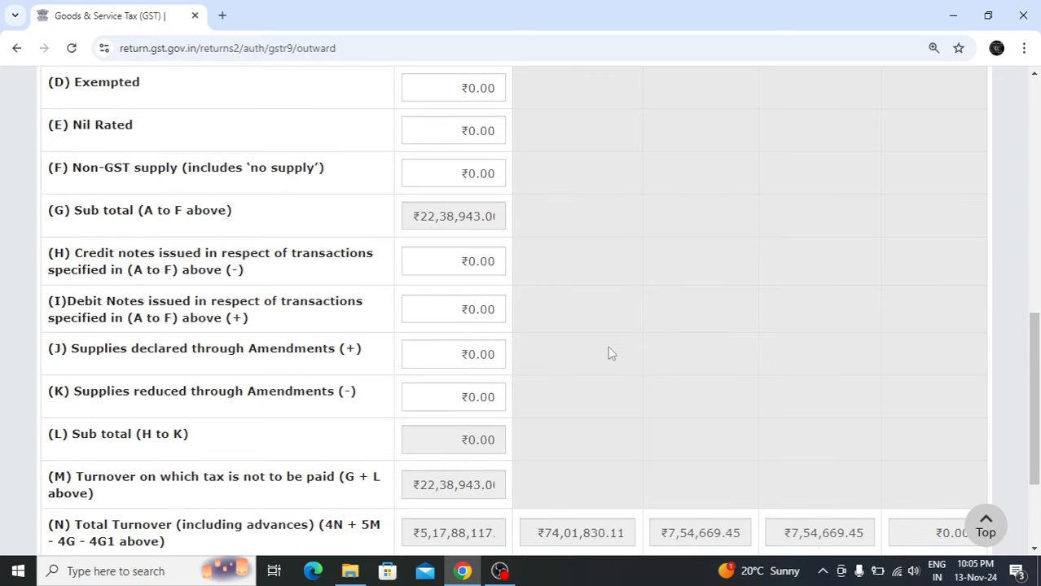
drag(1038, 379, 1038, 389)
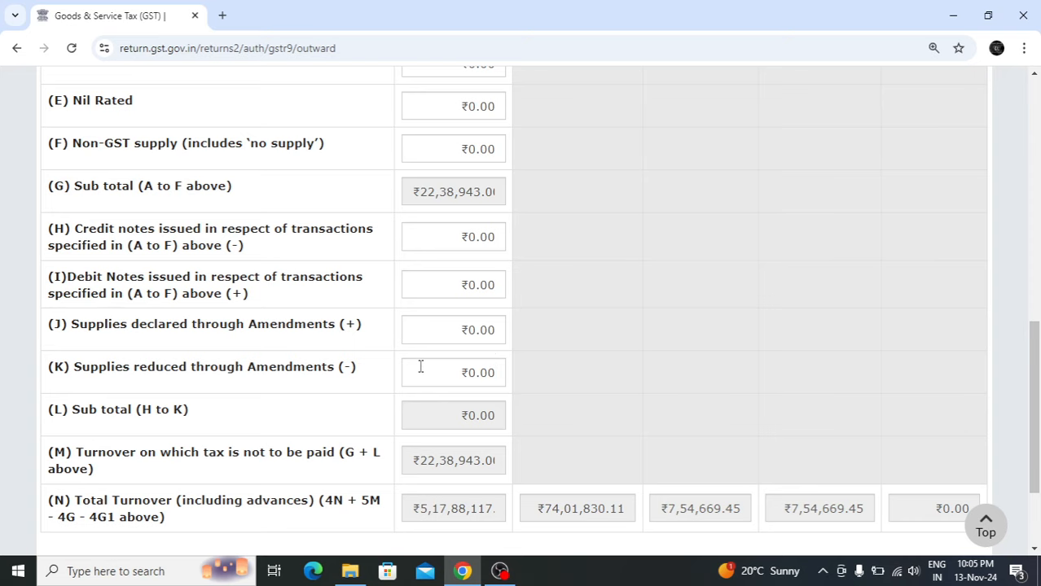
drag(1038, 416, 1039, 440)
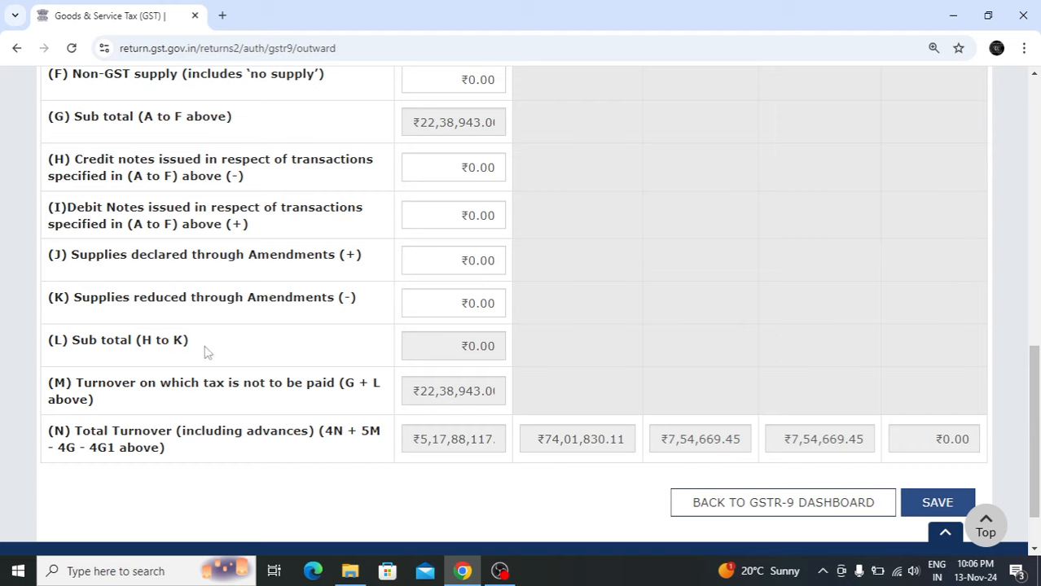
click(783, 503)
Open table 6, Details of ITC availed during the financial year, and review rows A to D
drag(1034, 155, 1034, 261)
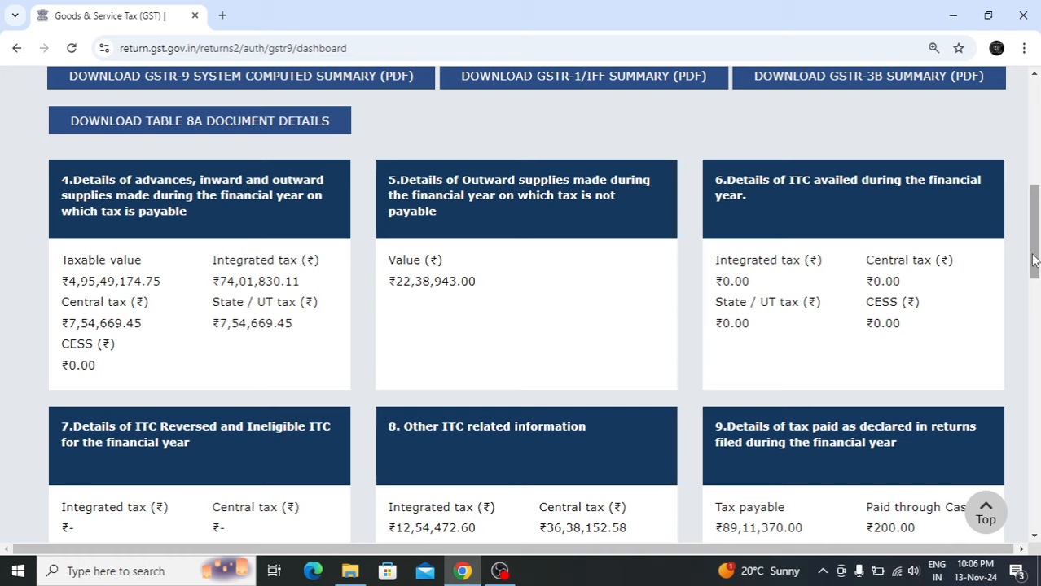
click(865, 246)
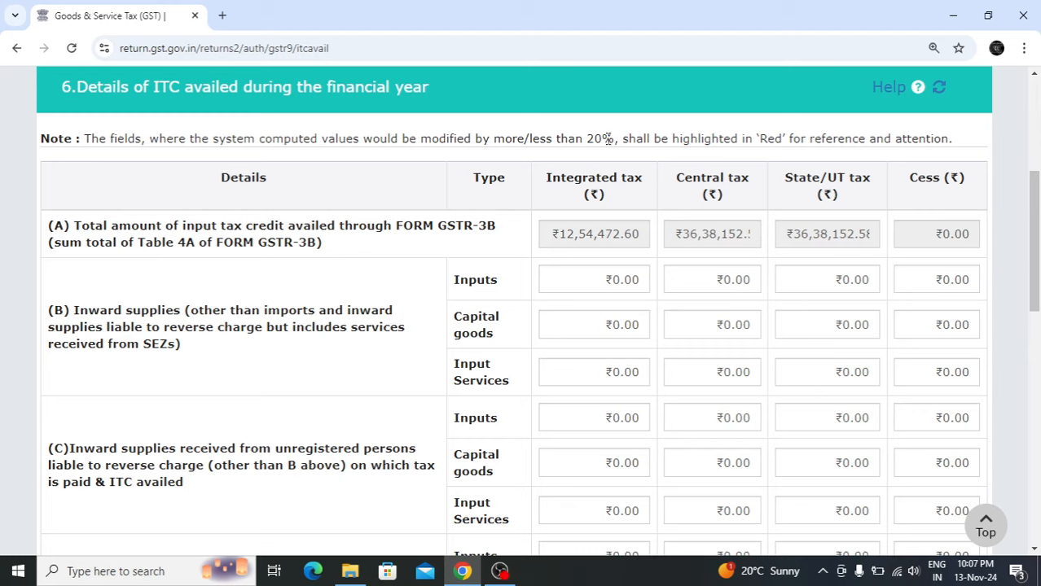
drag(608, 140, 611, 168)
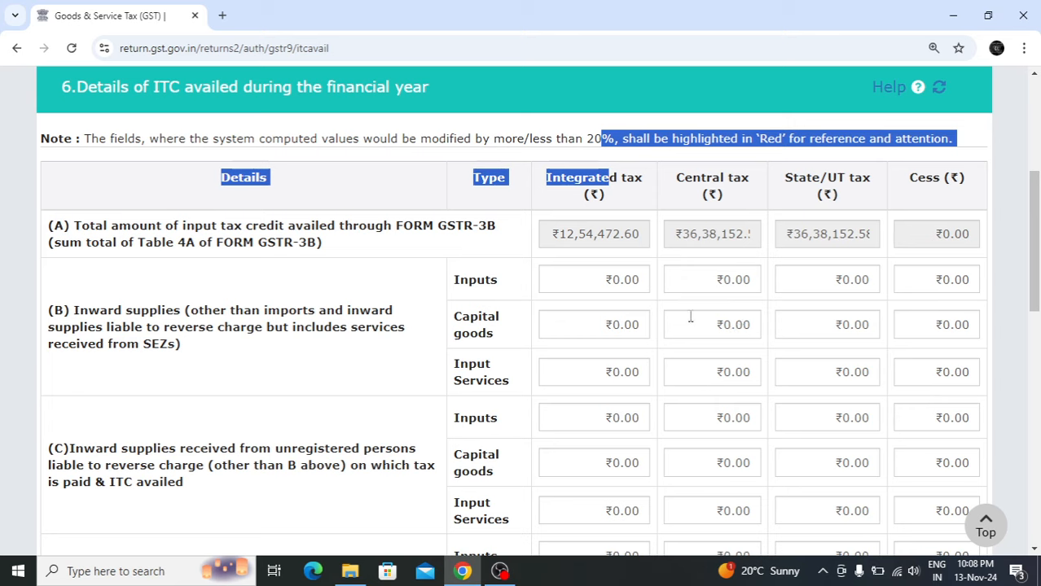
drag(1034, 269, 1036, 314)
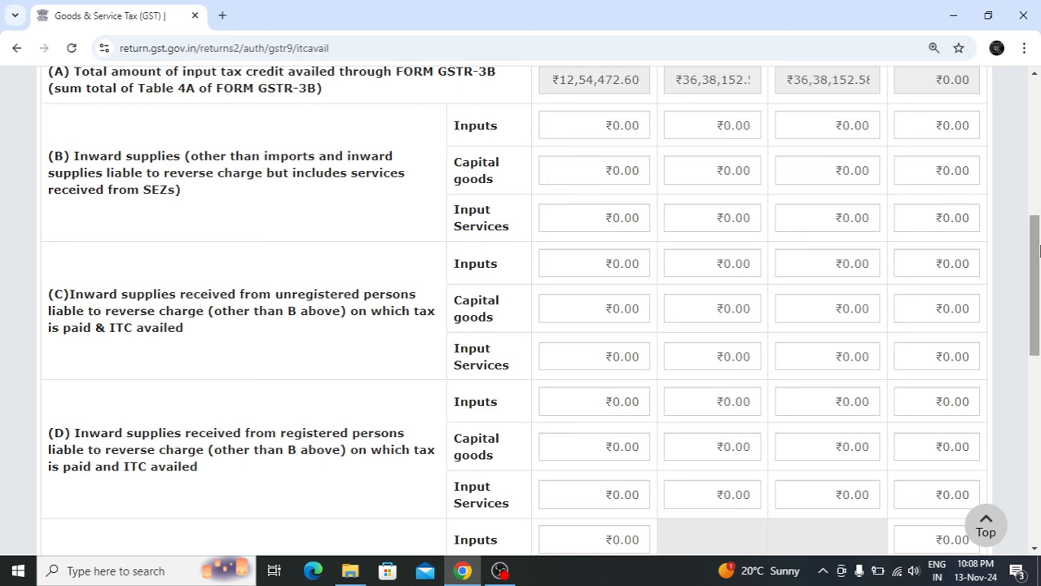
drag(1037, 253, 1038, 270)
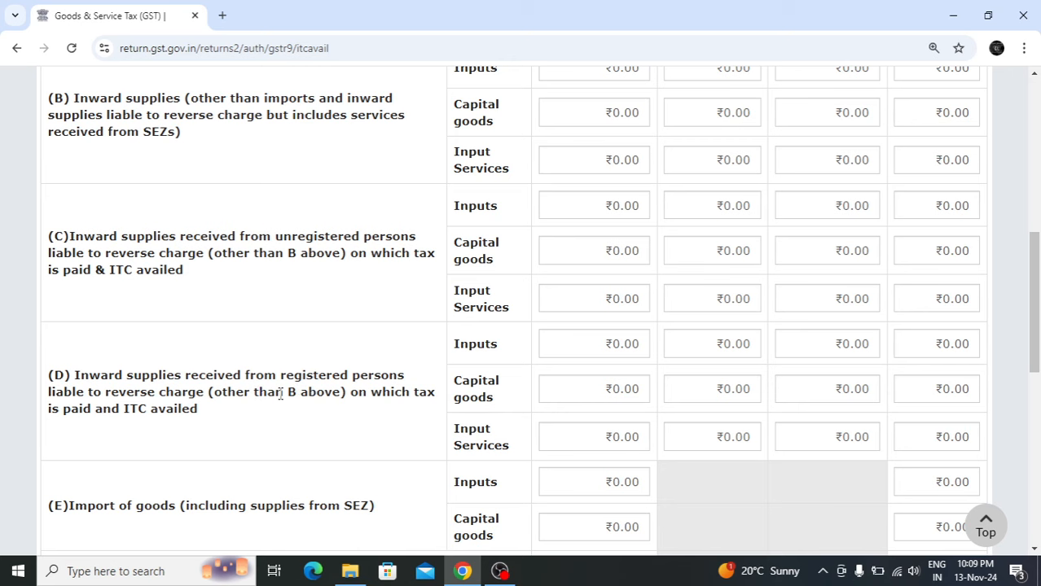
Review rows E to L of table 6, recheck rows A to D, and return to the GSTR-9 dashboard
scroll(1037, 377, down, 3)
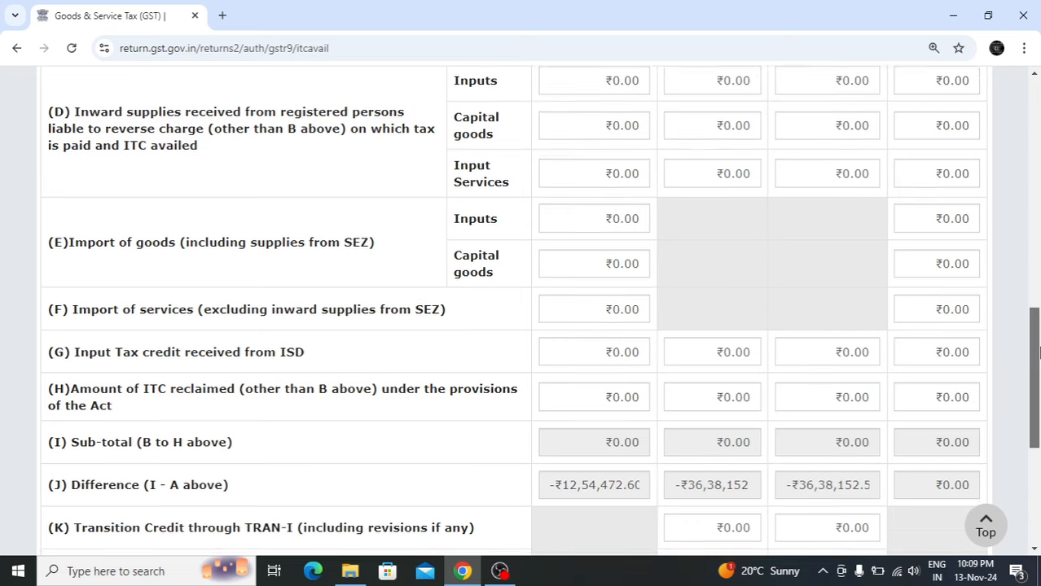
scroll(516, 280, down, 1)
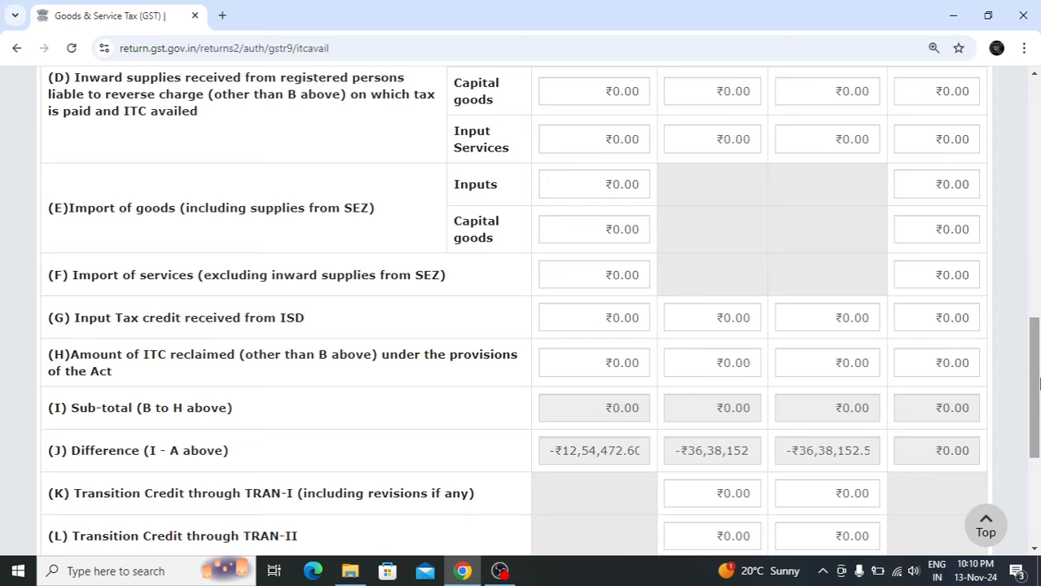
drag(1035, 383, 1036, 390)
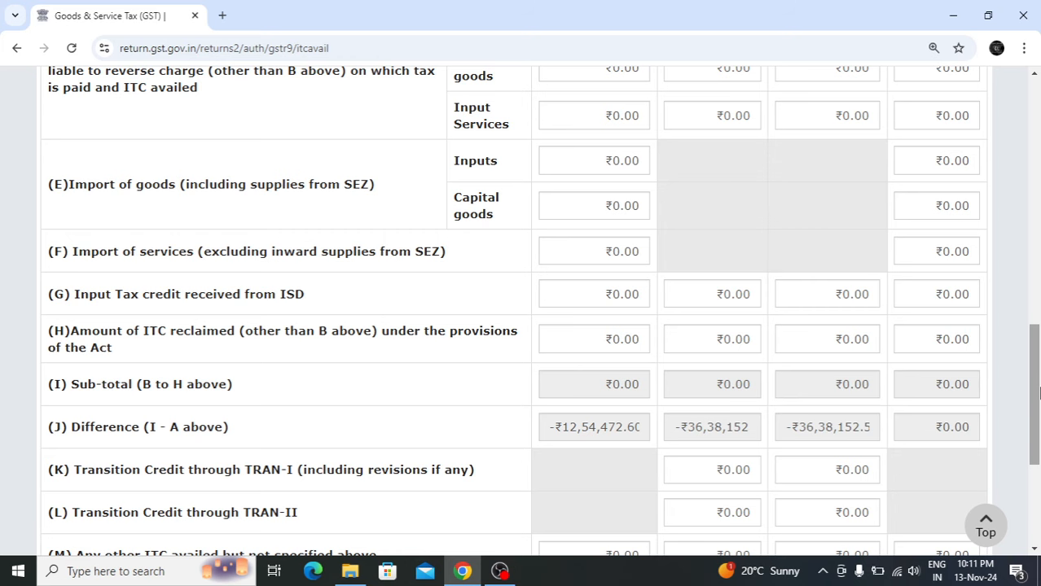
drag(1038, 393, 1039, 285)
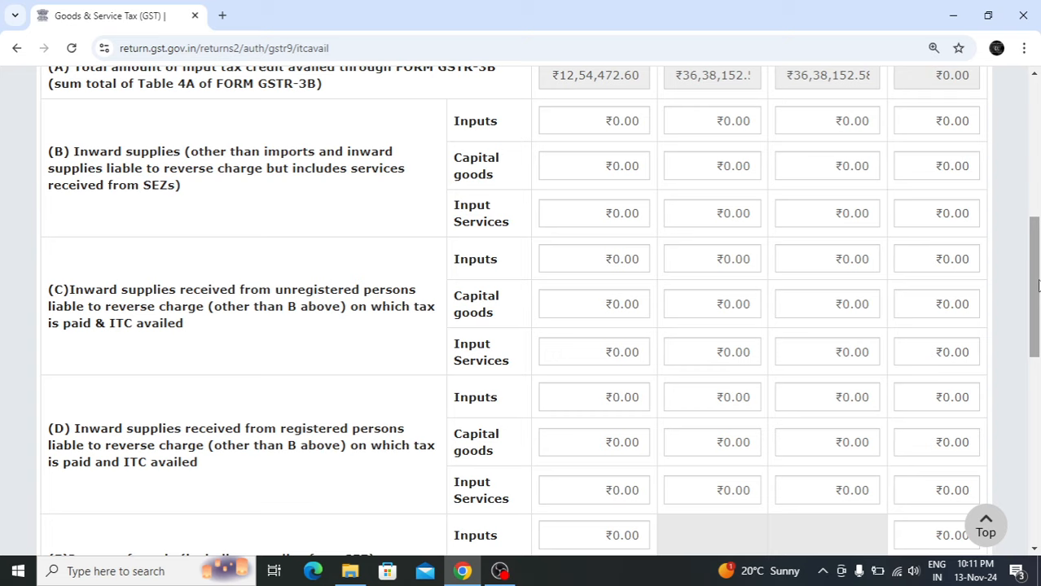
drag(1038, 284, 1037, 257)
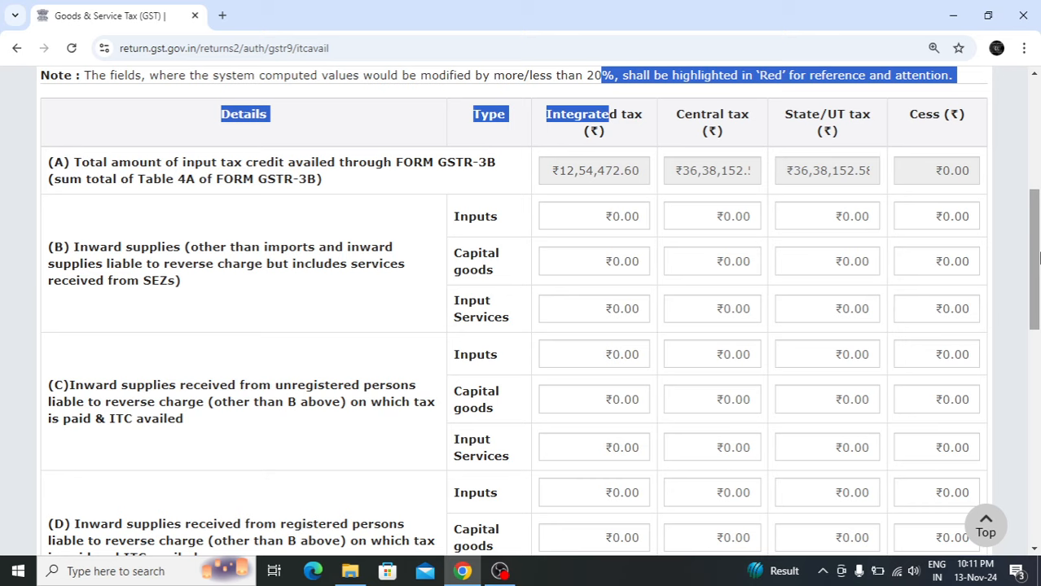
drag(1037, 258, 1037, 463)
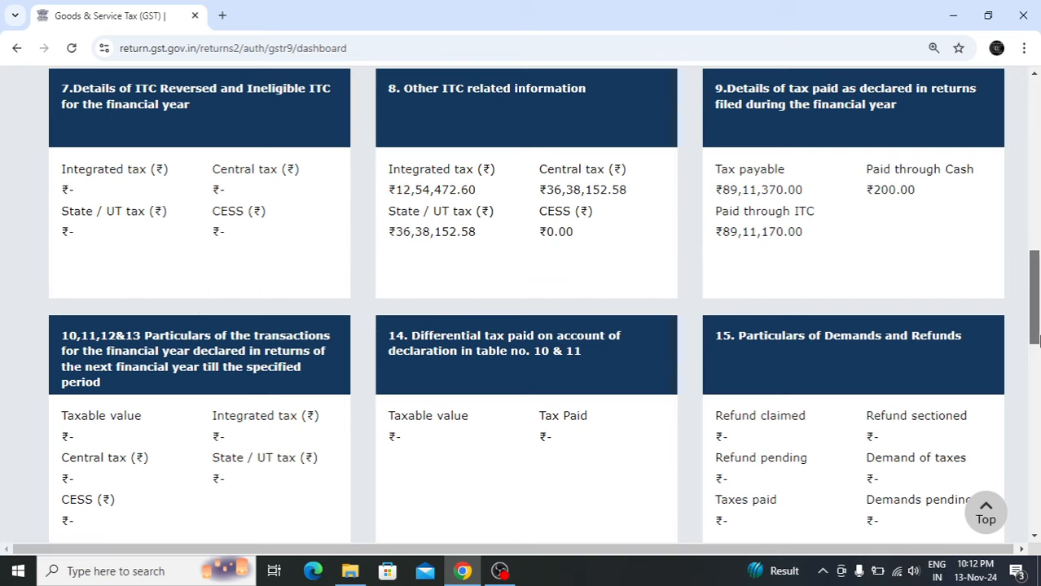
Open tables 10, 11, 12 and 13 for transactions declared in next year's returns, review their rows, and return to the dashboard
drag(1034, 326, 1036, 283)
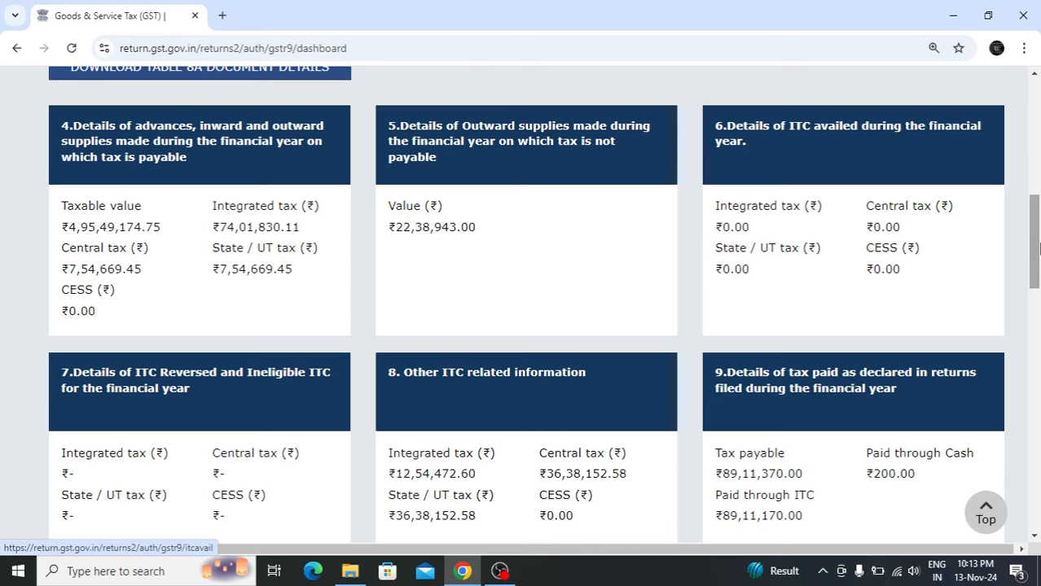
drag(1037, 249, 1039, 322)
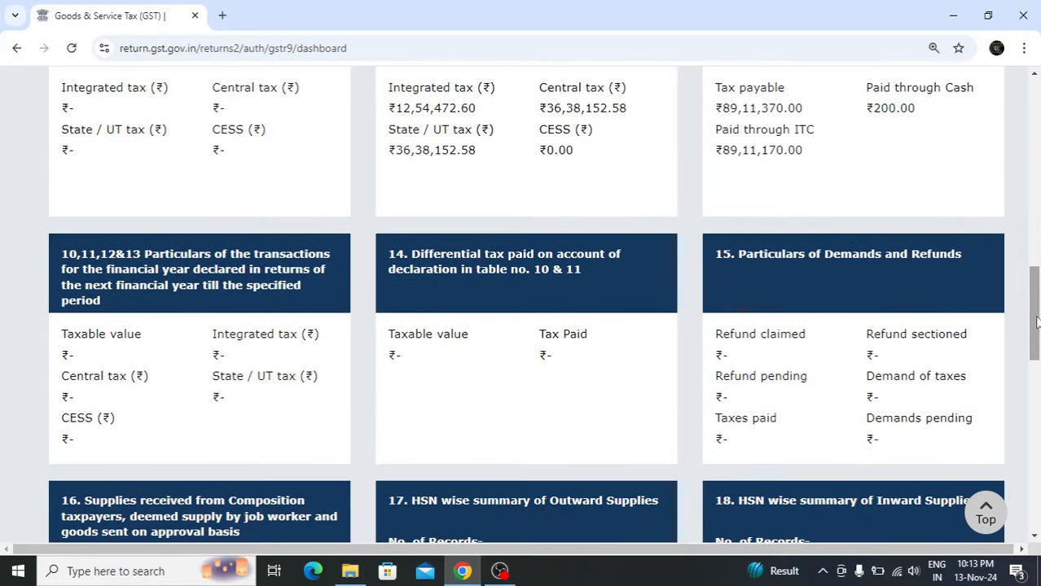
click(159, 344)
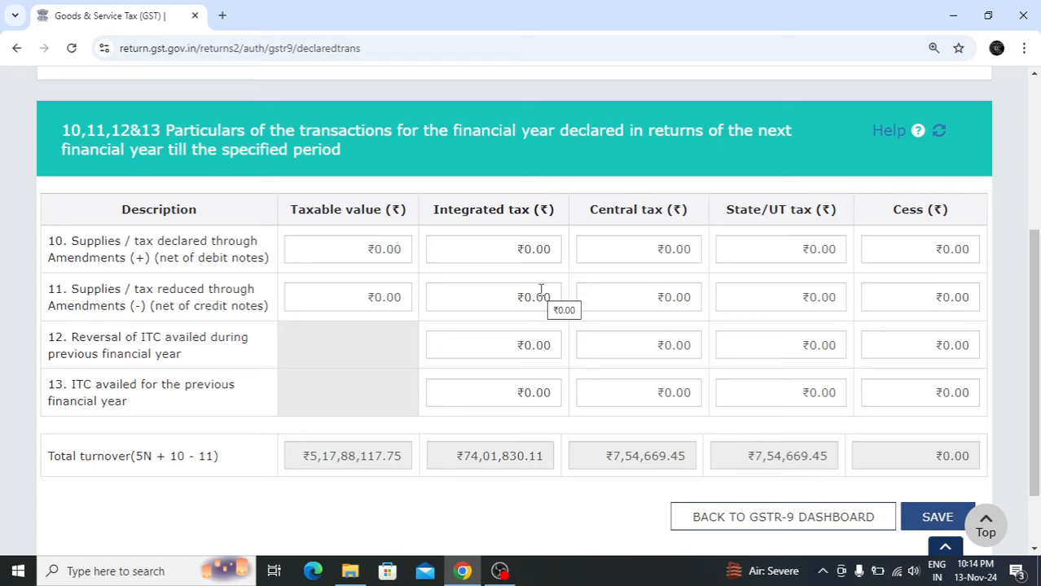
click(384, 299)
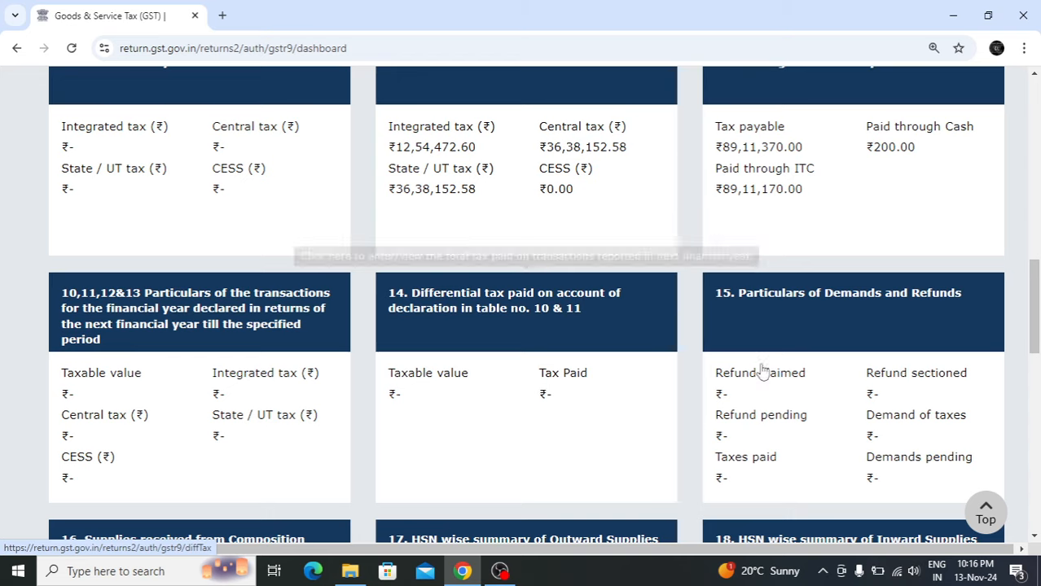
Open table 7, Details of ITC Reversed and Ineligible ITC, and review rows A to J without entering values
drag(1037, 332, 1036, 285)
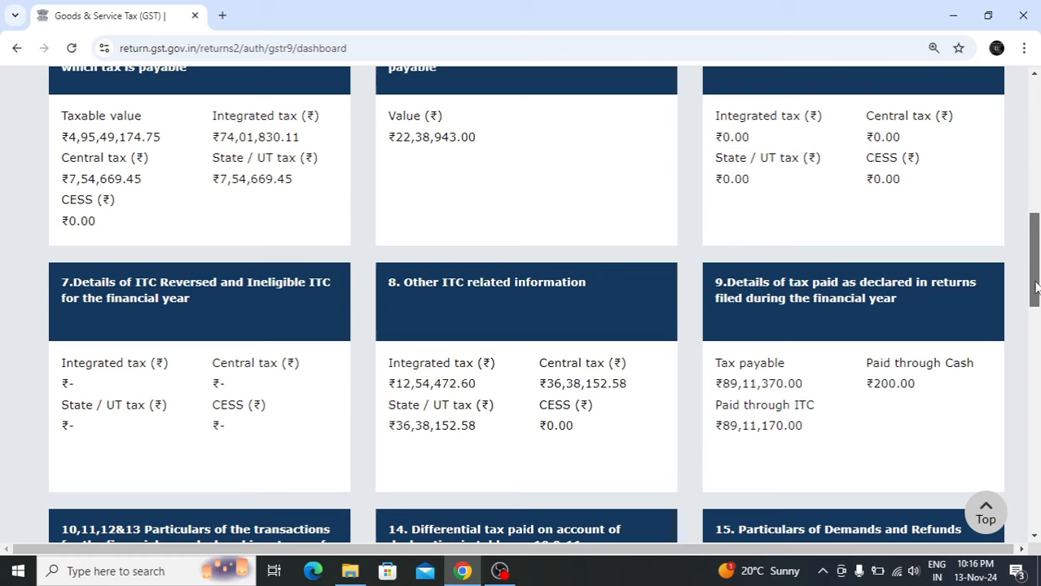
click(258, 310)
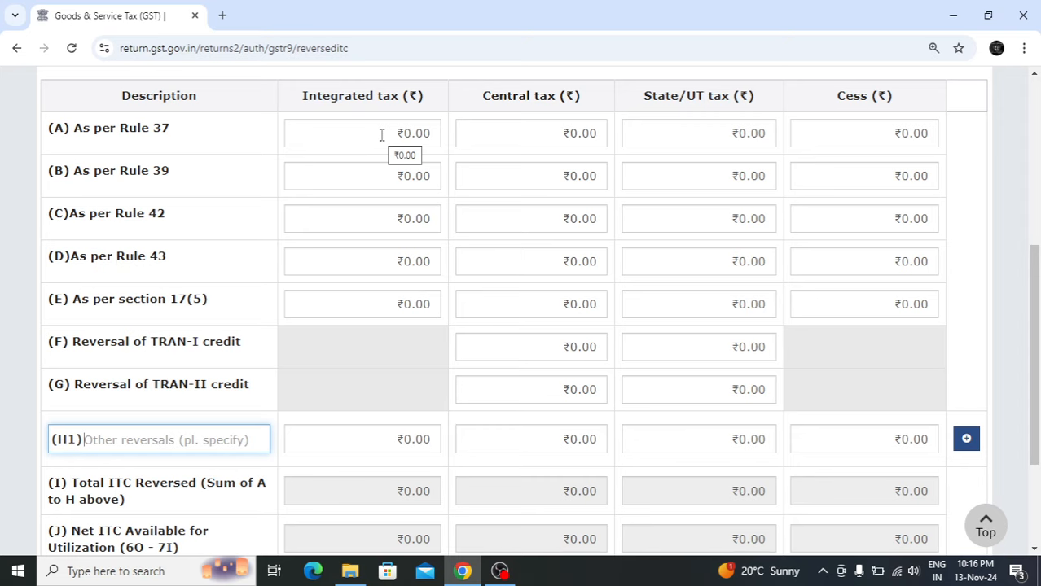
drag(1037, 308, 1038, 333)
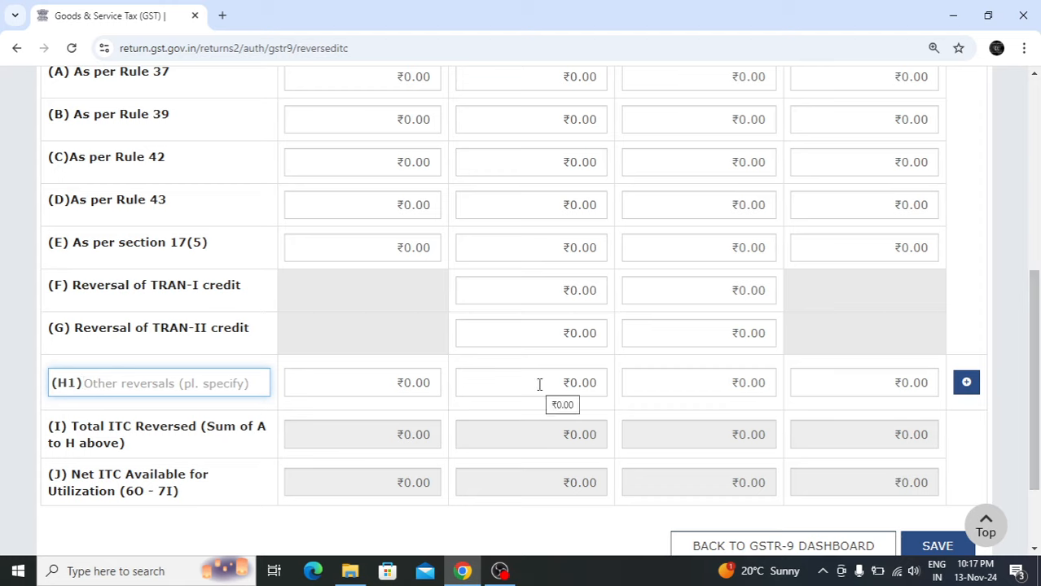
drag(1035, 383, 1038, 297)
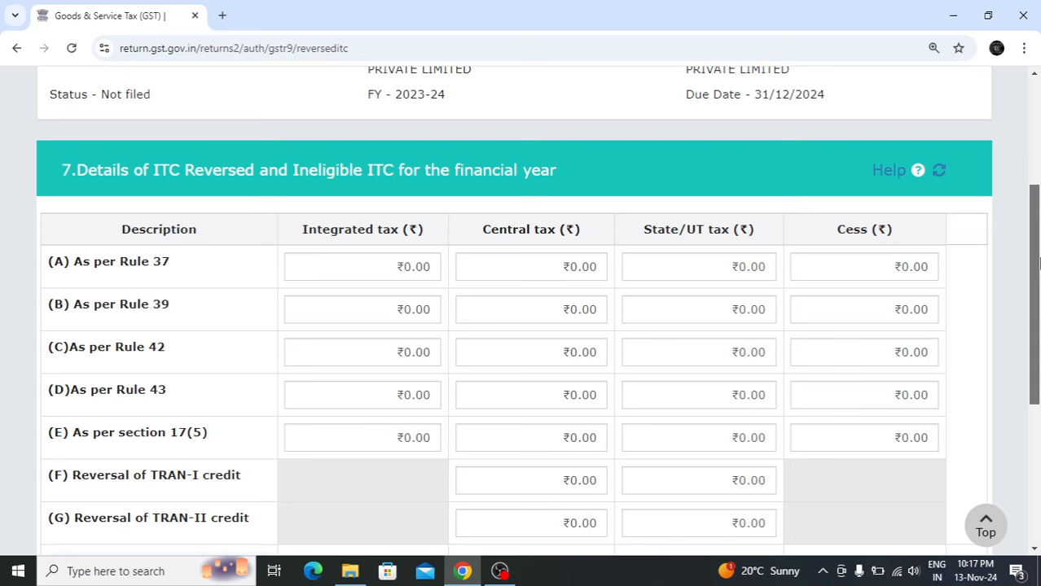
drag(1039, 262, 1038, 334)
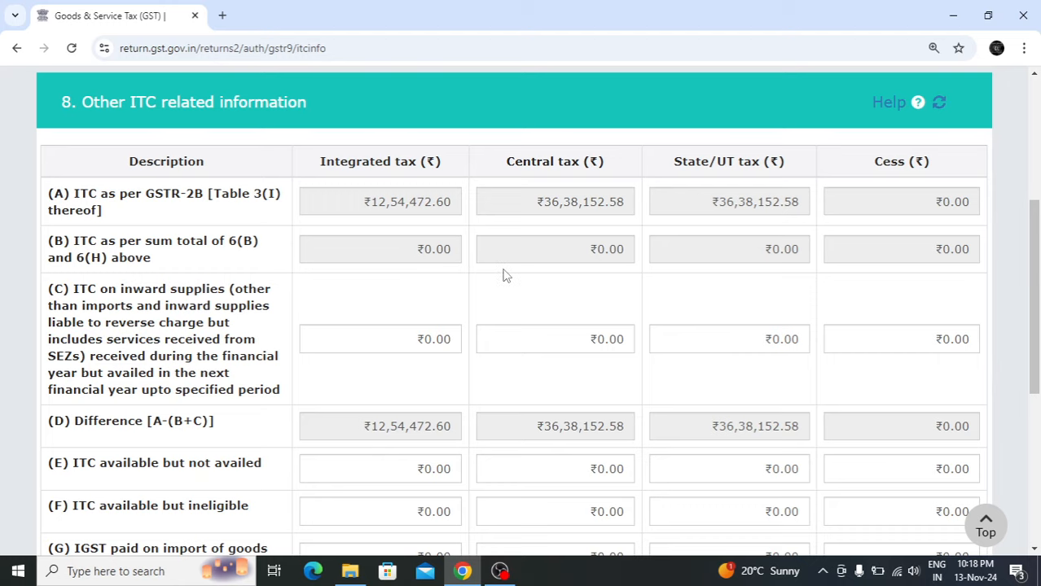
Open table 8, Other ITC related information, and review rows A to H
drag(1036, 267, 1037, 272)
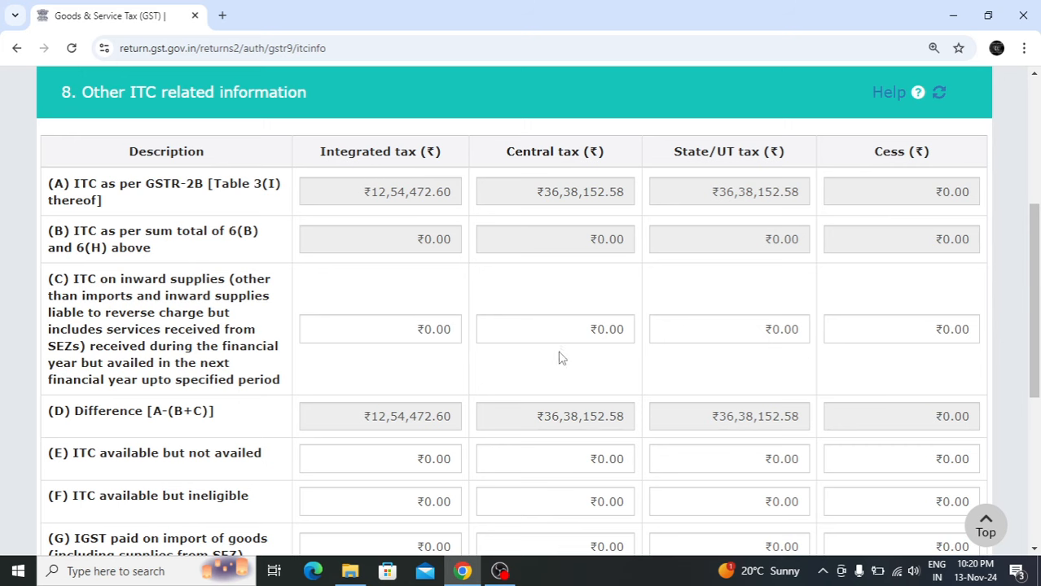
drag(1039, 362, 1038, 383)
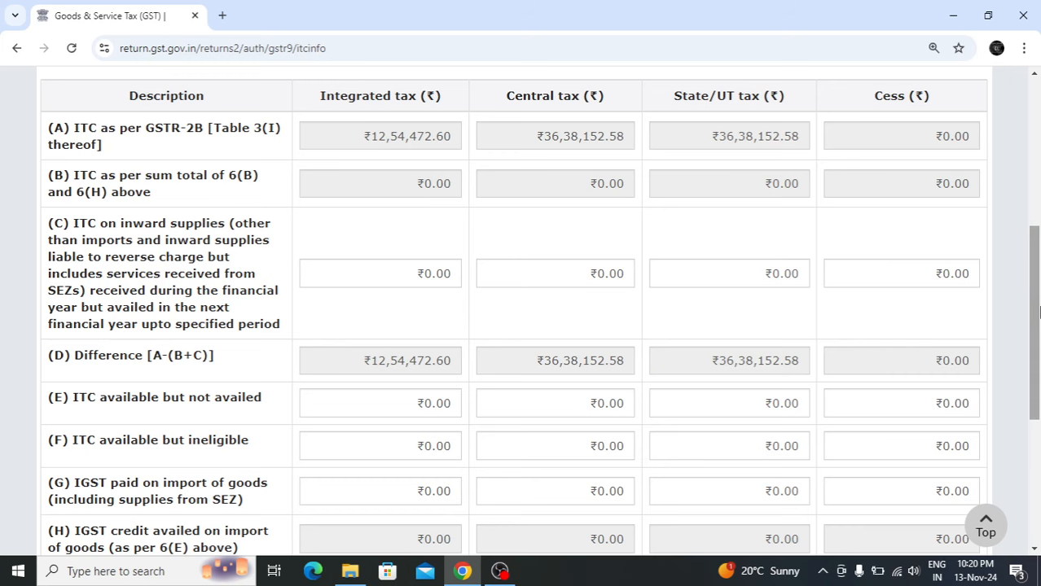
drag(1038, 311, 1037, 314)
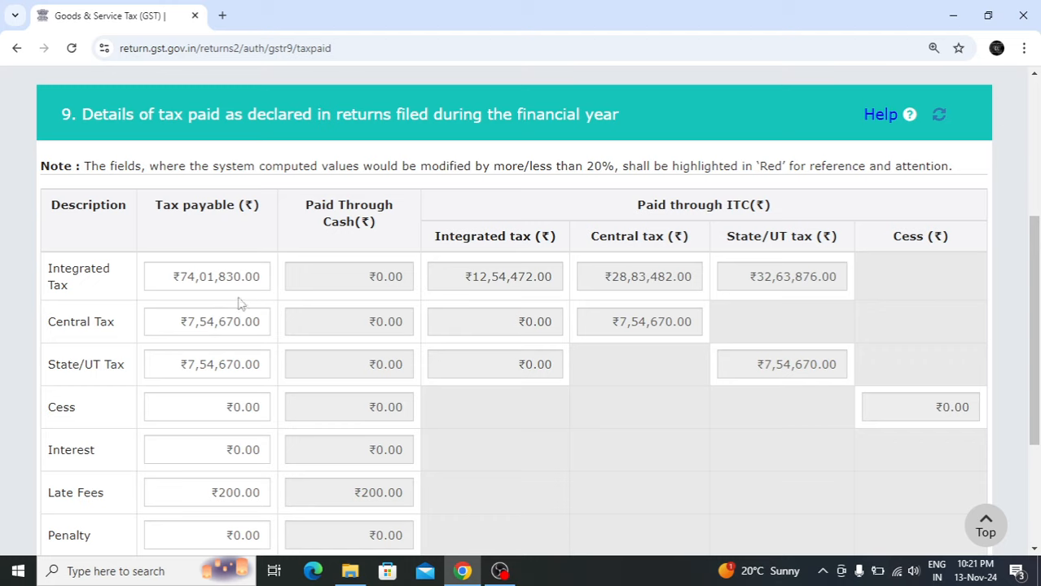
Open table 9, review the tax payable and the amounts paid through cash and ITC, and return to the dashboard
mouse_move(240, 286)
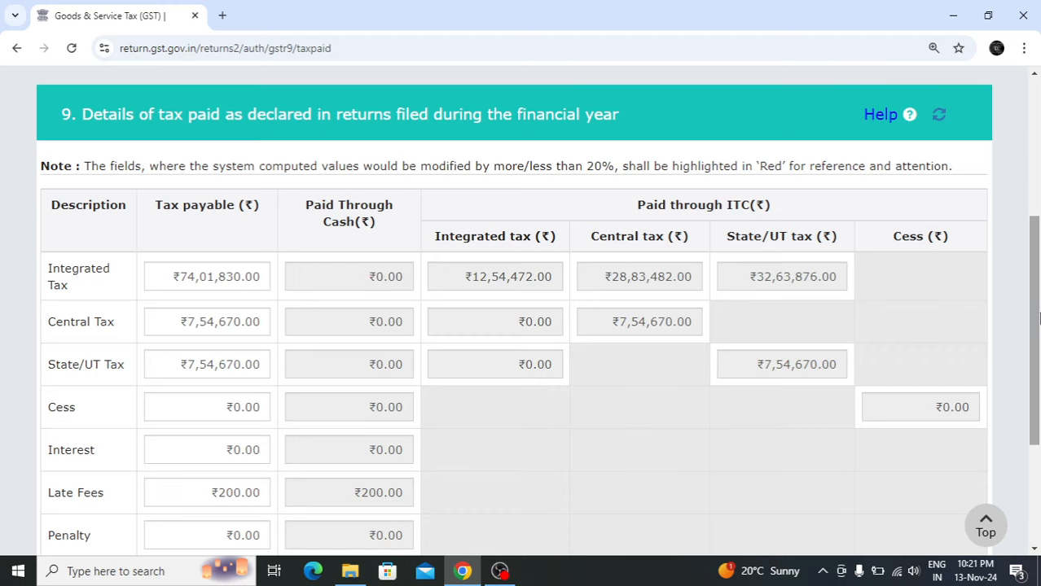
mouse_move(1037, 317)
mouse_down()
mouse_move(1037, 348)
mouse_move(1038, 312)
mouse_up()
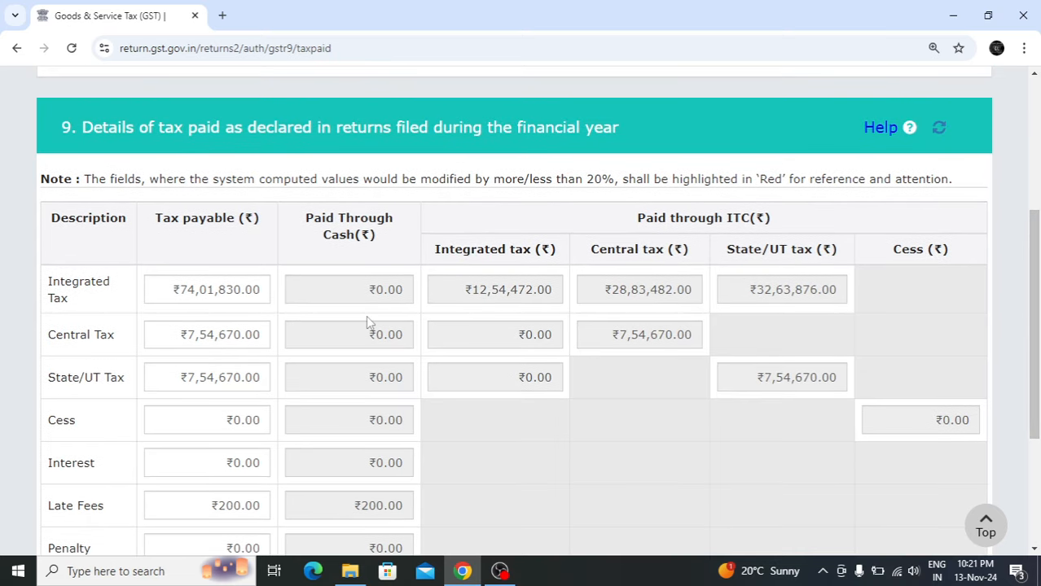
mouse_move(263, 298)
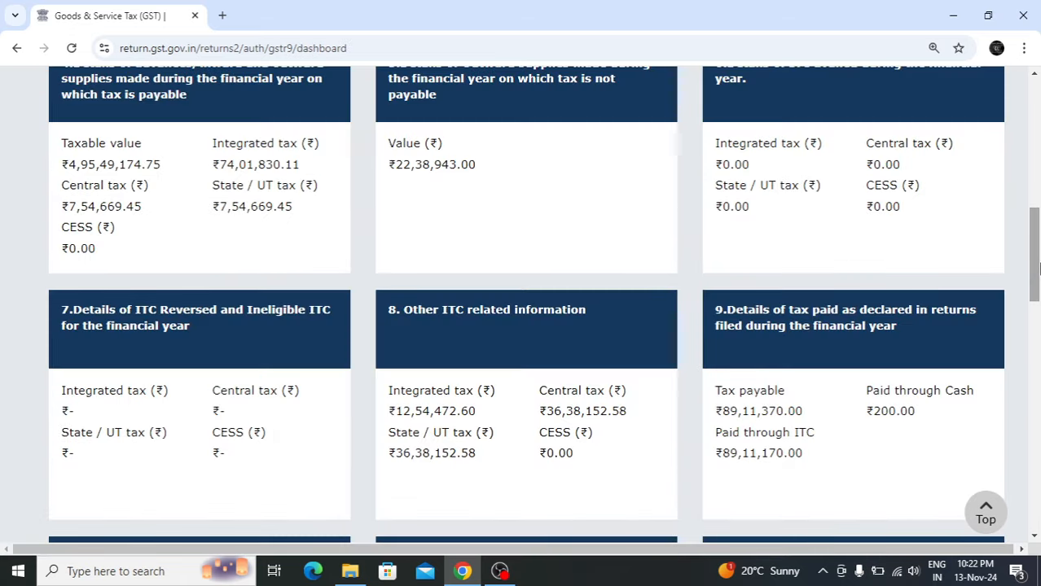
Examine the GSTR-9 dashboard's summaries for tables 4 to 19, along with the return filing steps and the draft preview options
drag(1038, 269, 1037, 299)
drag(1037, 297, 1037, 328)
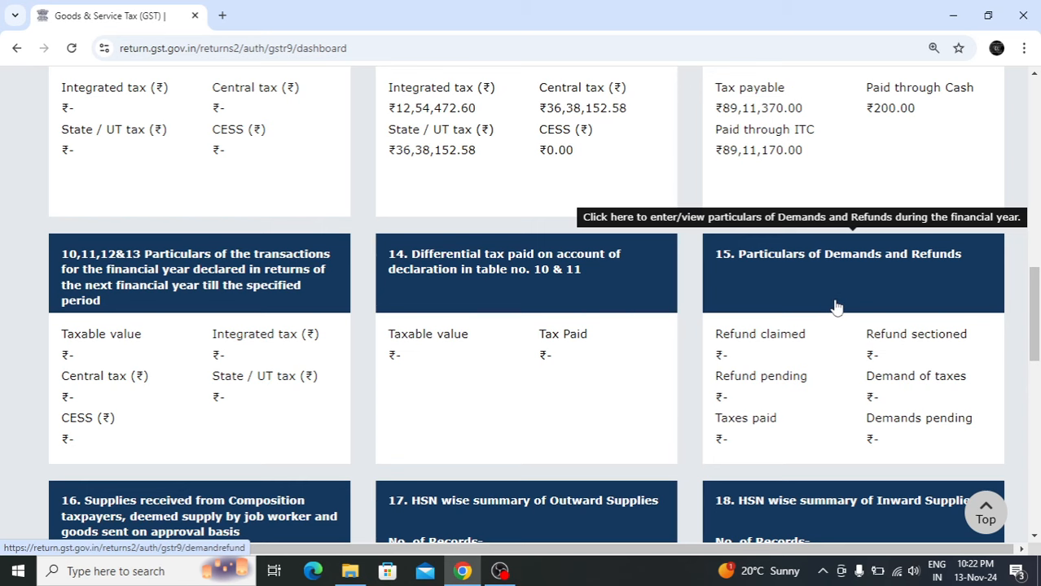
drag(1038, 342, 1038, 259)
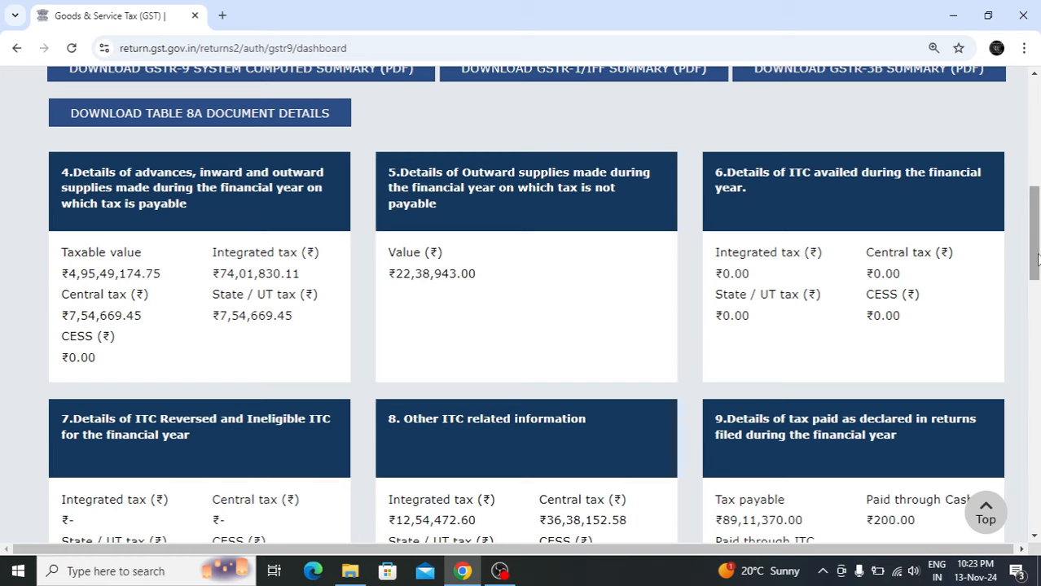
drag(1037, 259, 1037, 503)
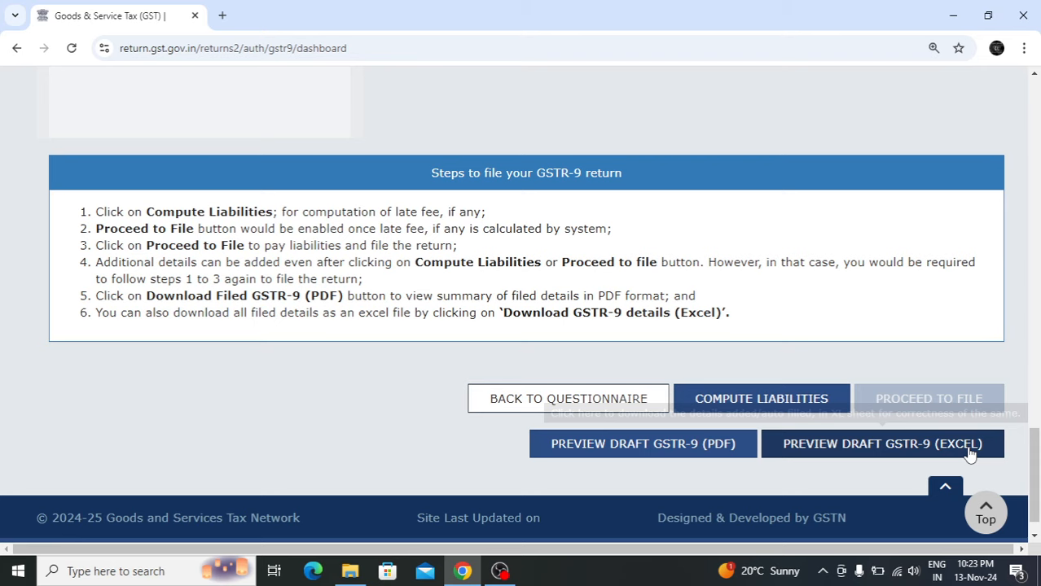
drag(1037, 475, 1037, 472)
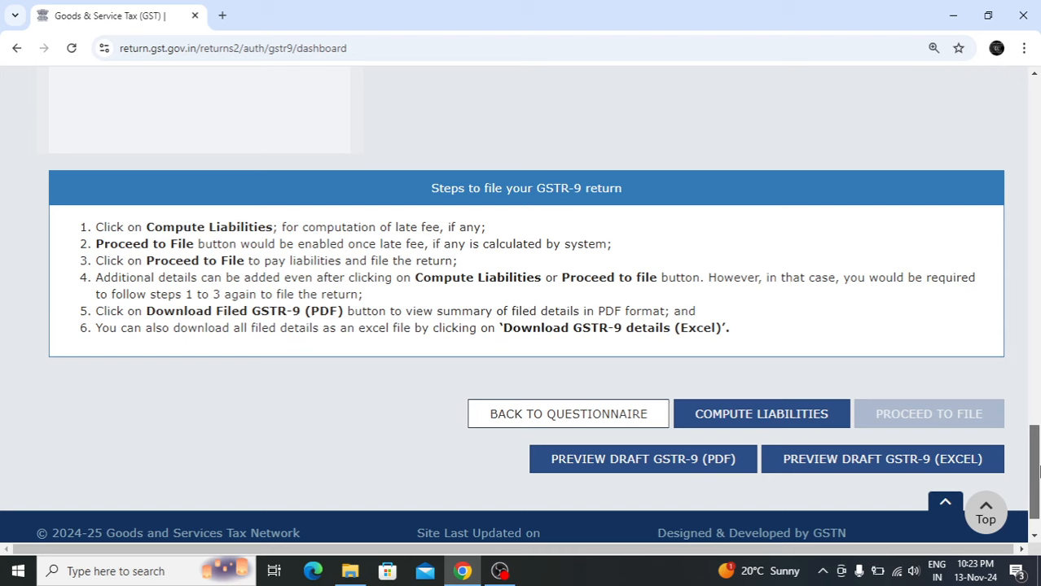
drag(1037, 471, 1037, 233)
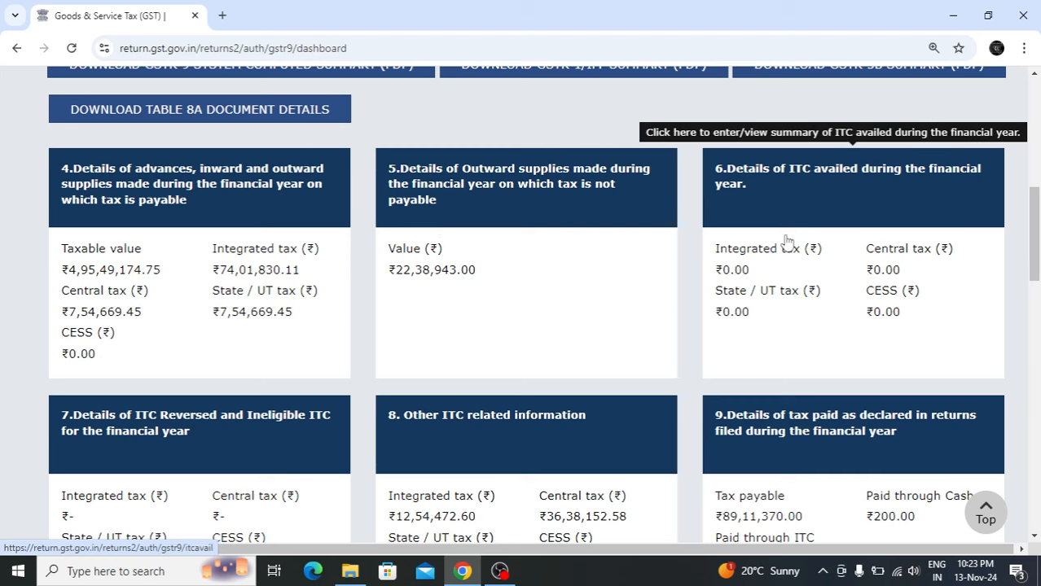
drag(1034, 230, 1038, 253)
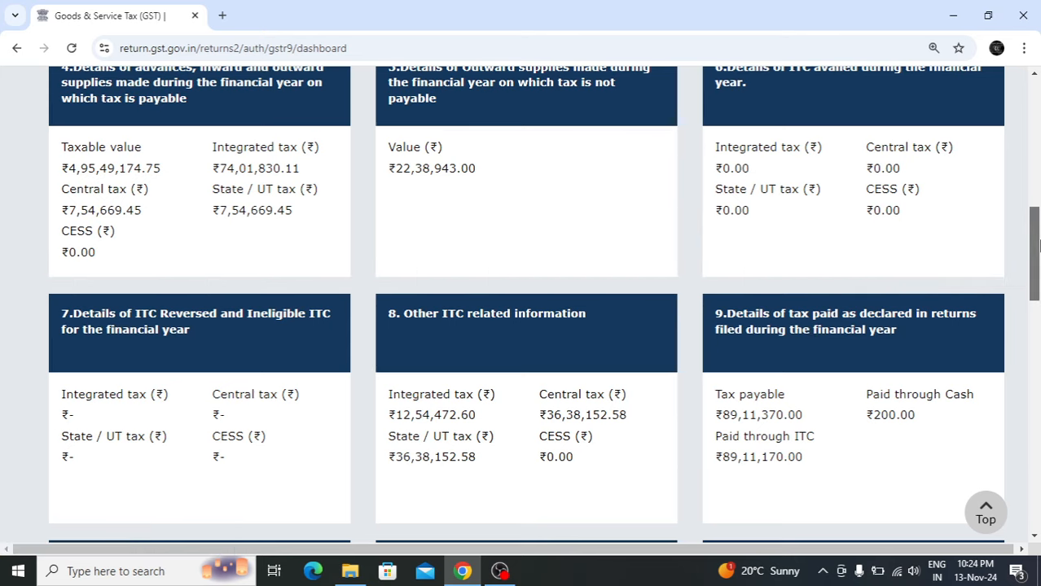
drag(1037, 244, 1037, 293)
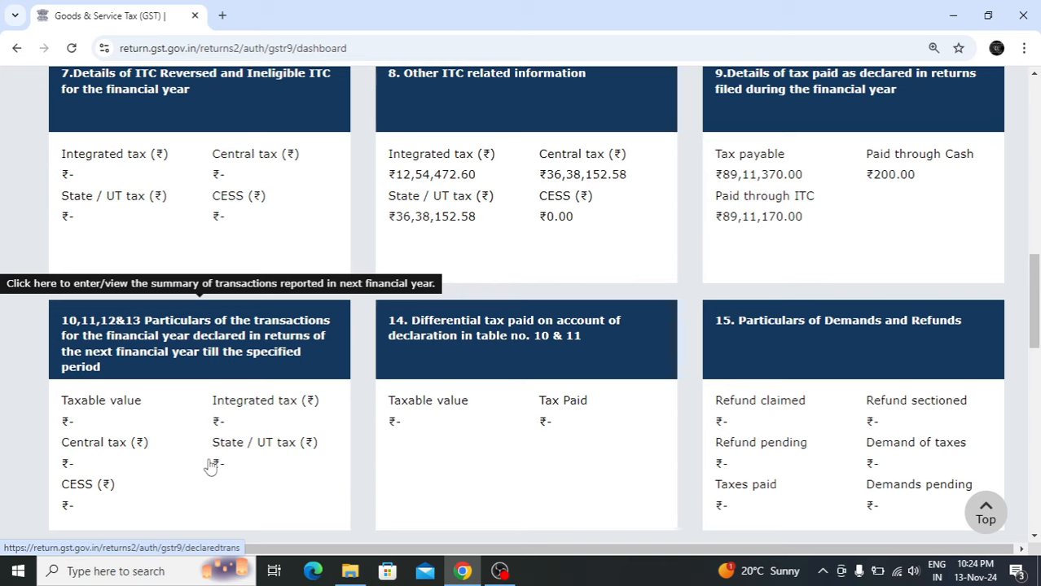
drag(1035, 320, 1035, 403)
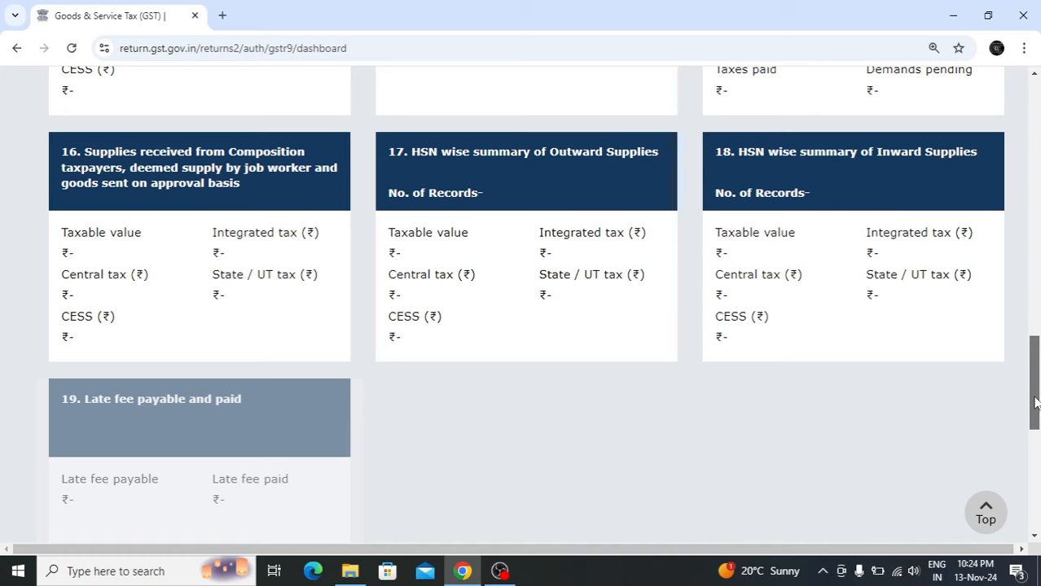
drag(1035, 402, 1035, 406)
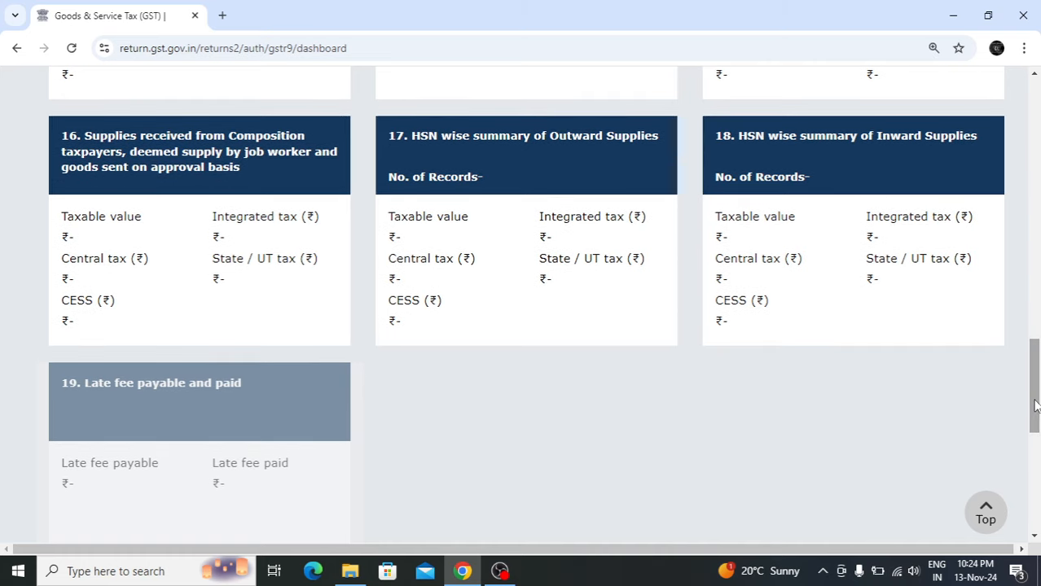